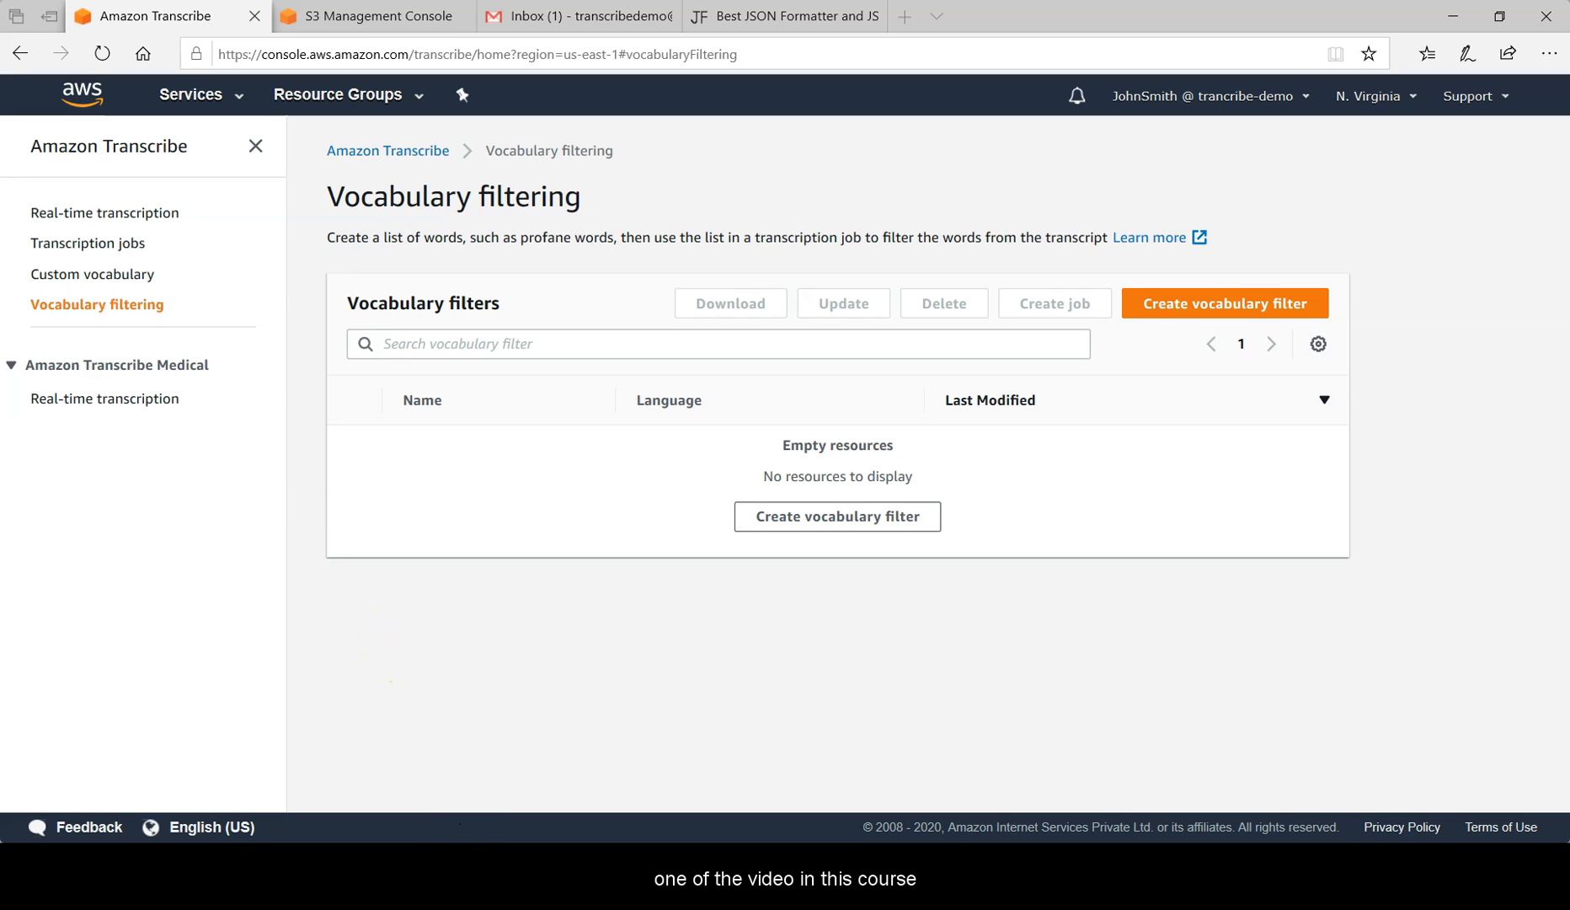
Step: Review the "15. Usage of S3 Buckets" transcript in Notepad for occurrences of the word "bucket", then return to the browser
key("alt+Tab")
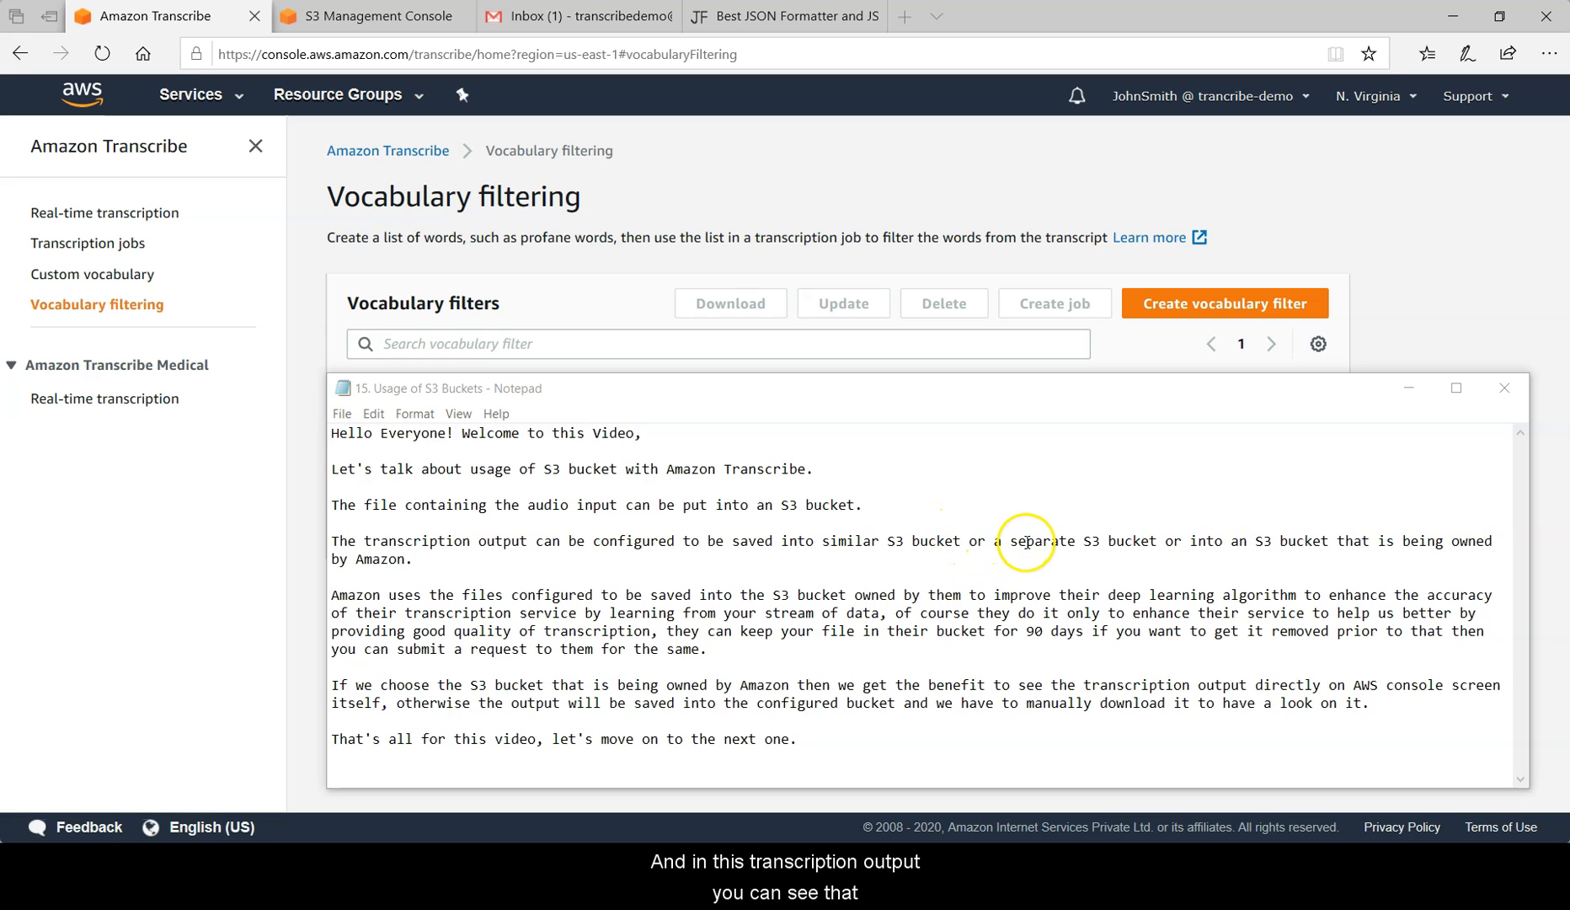
left_click_drag(807, 505, 858, 504)
left_click(912, 540)
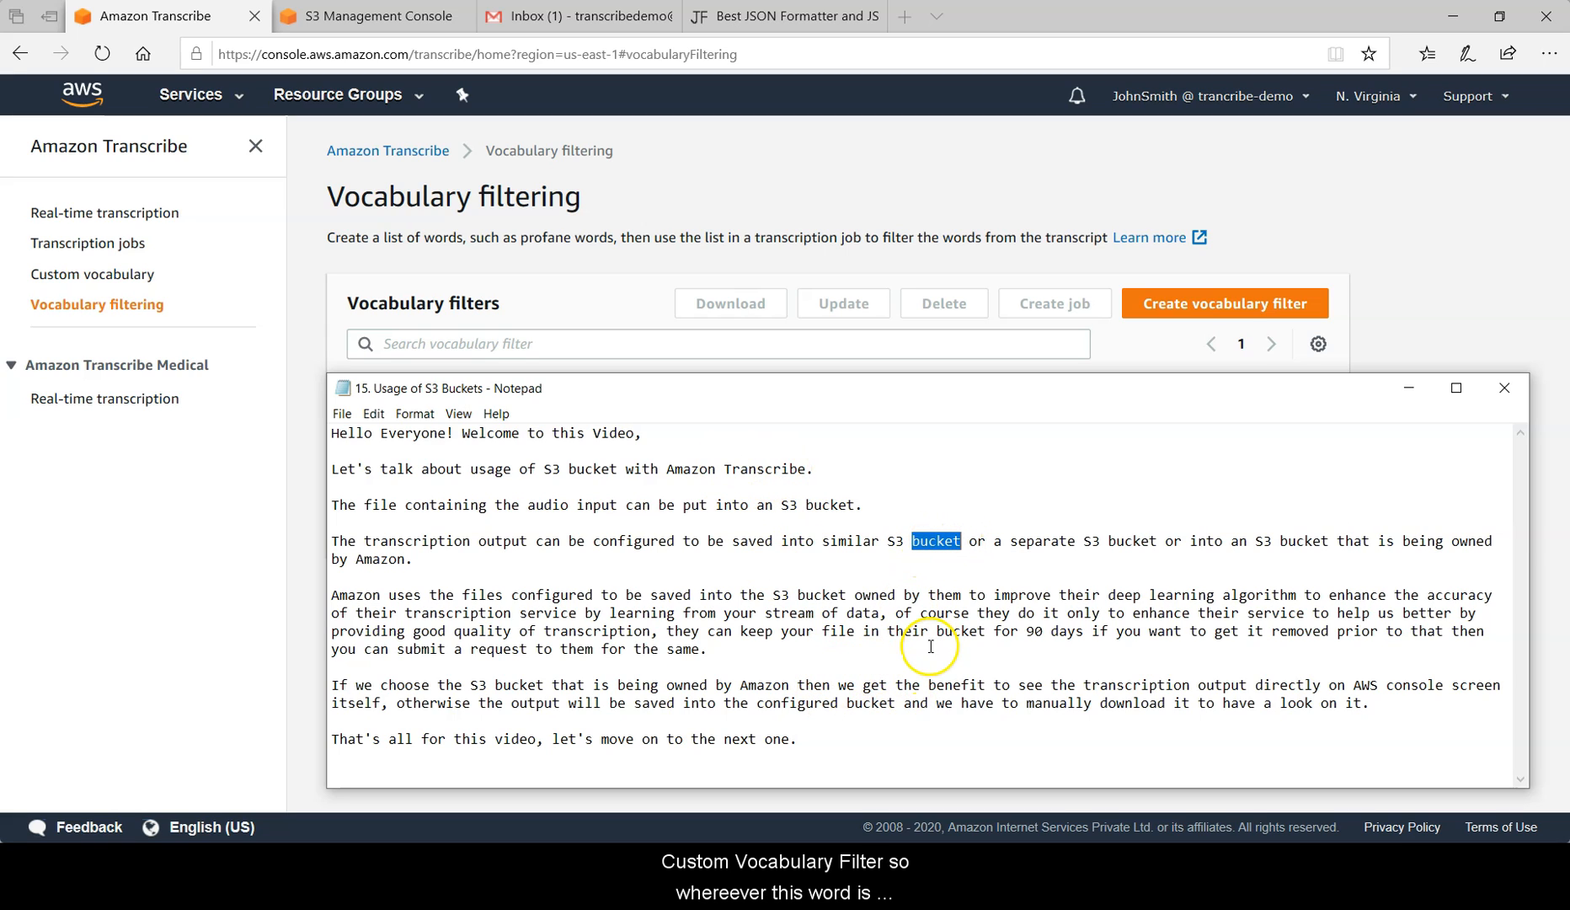
left_click(906, 545)
left_click_drag(911, 545, 960, 545)
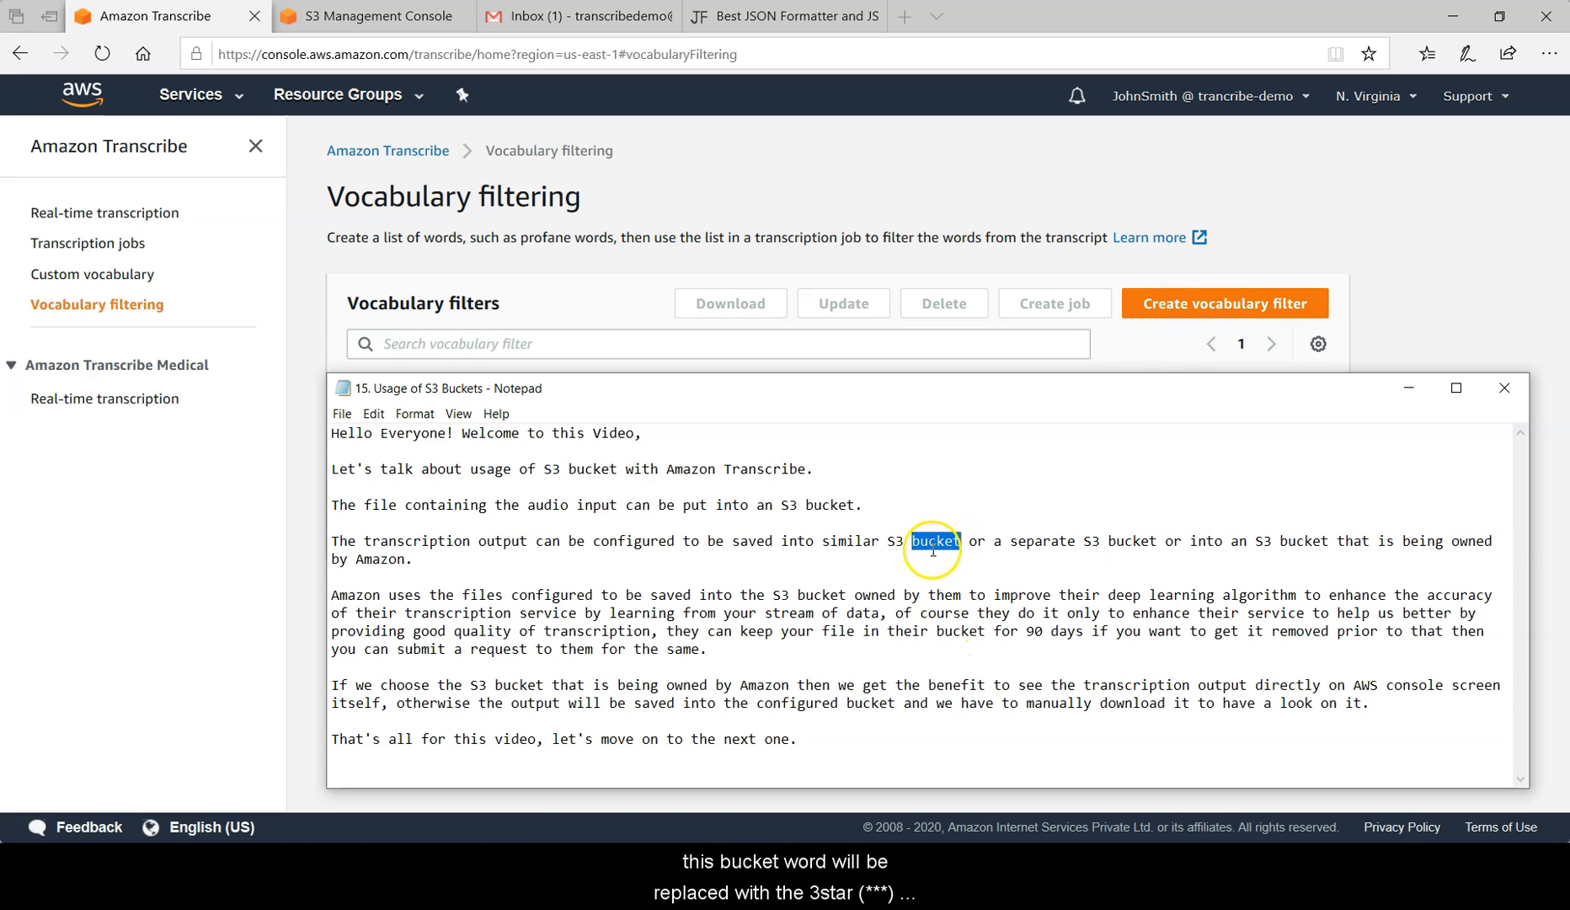
double_click(1112, 545)
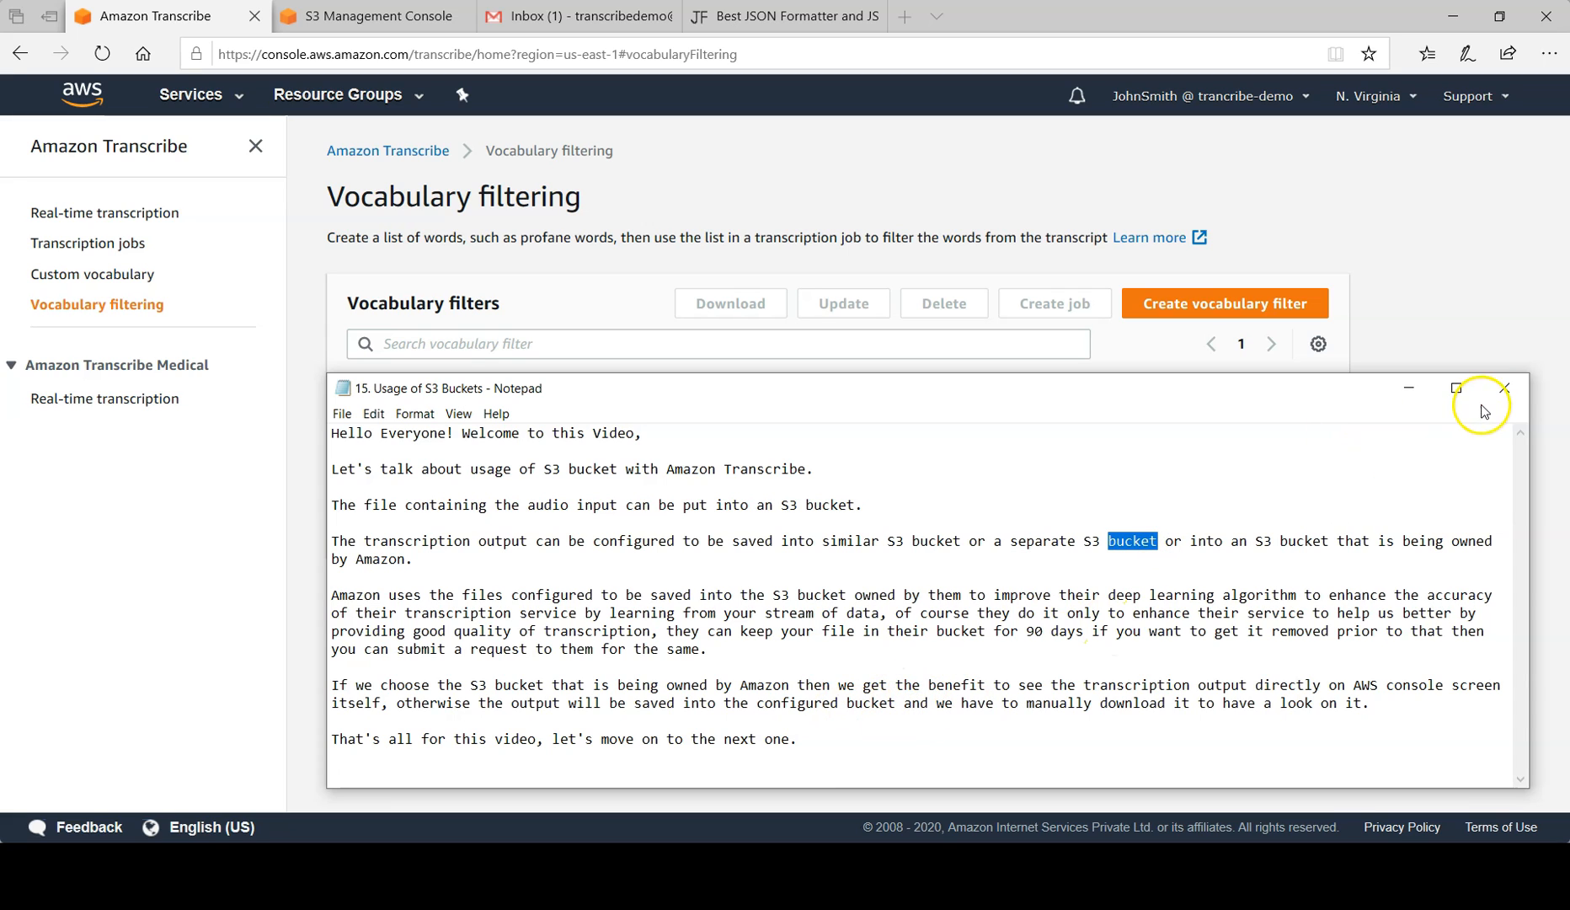
left_click(1412, 390)
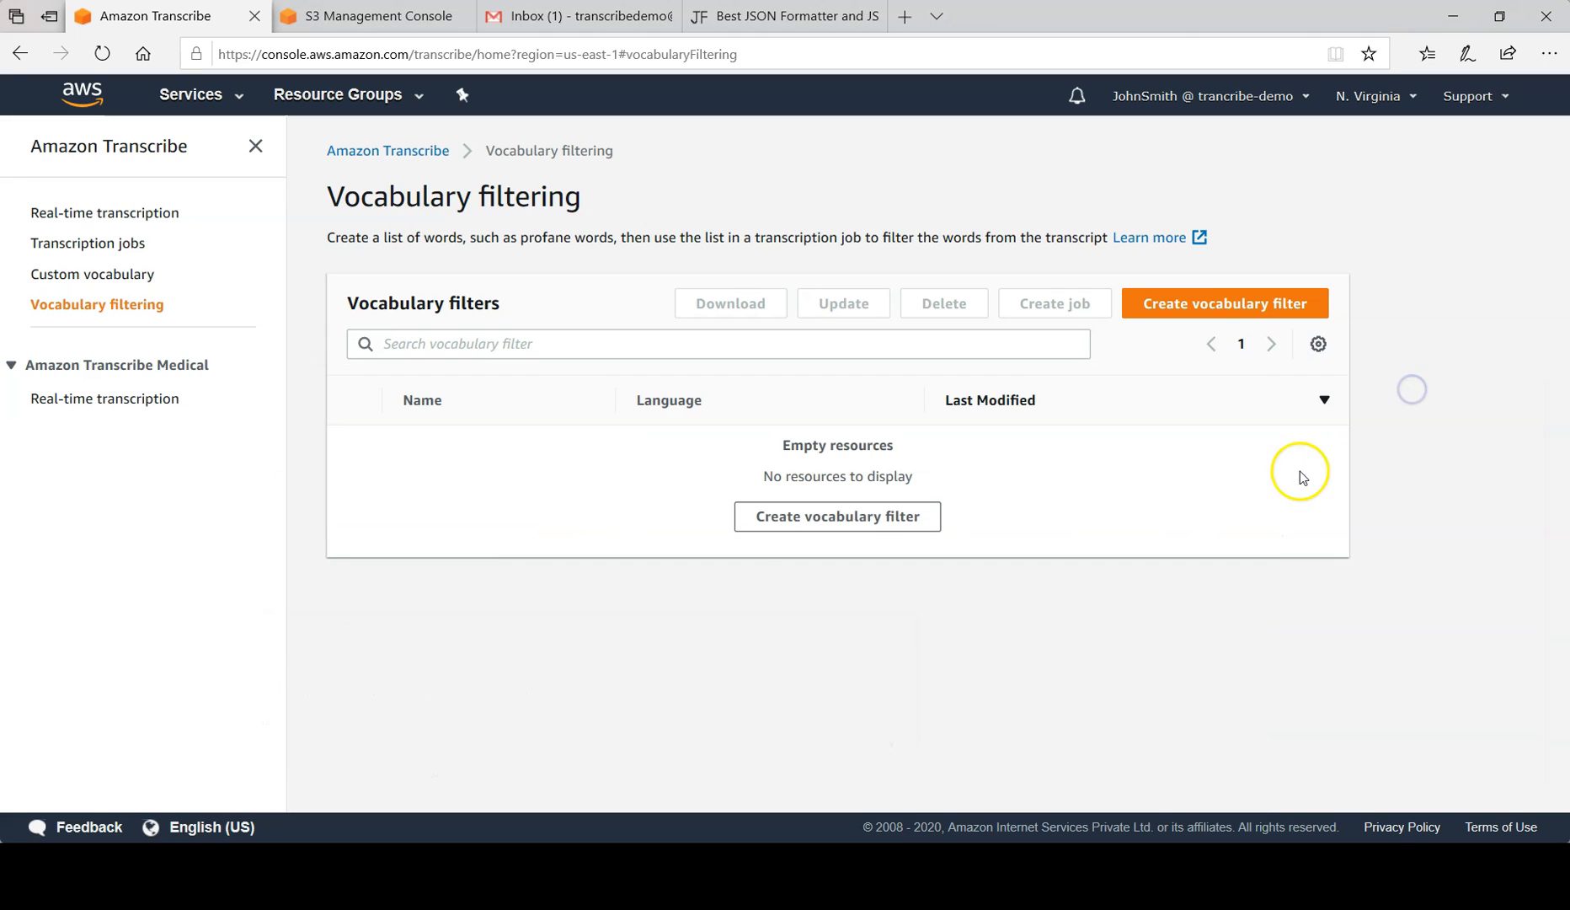
Step: Start a new vocabulary filter and name it "masking-bucket"
left_click(1192, 307)
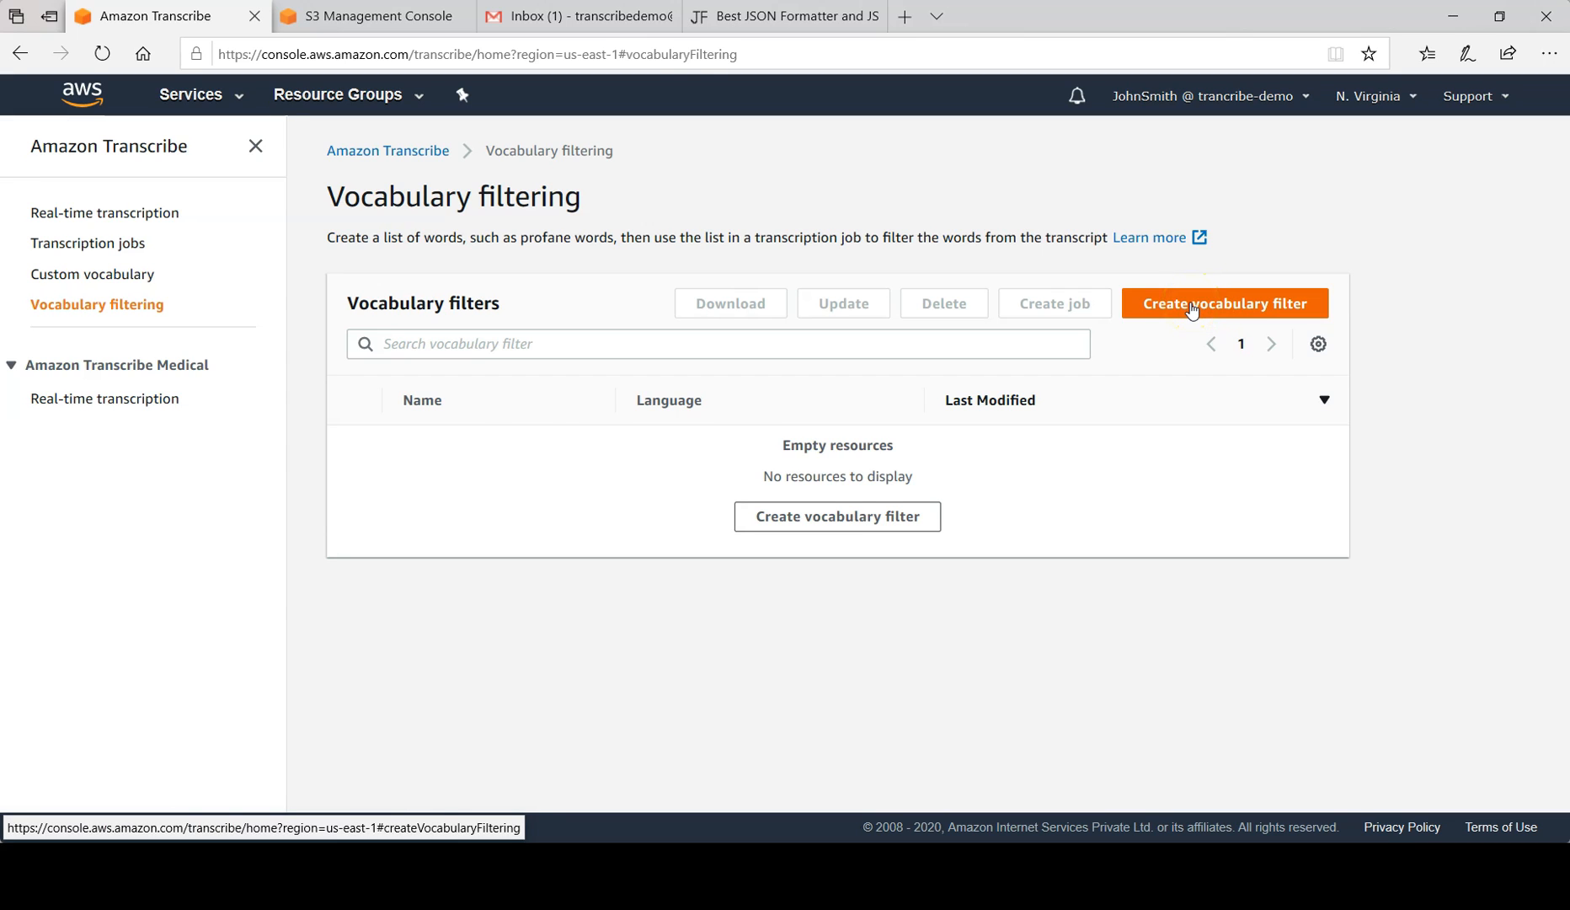
left_click(590, 369)
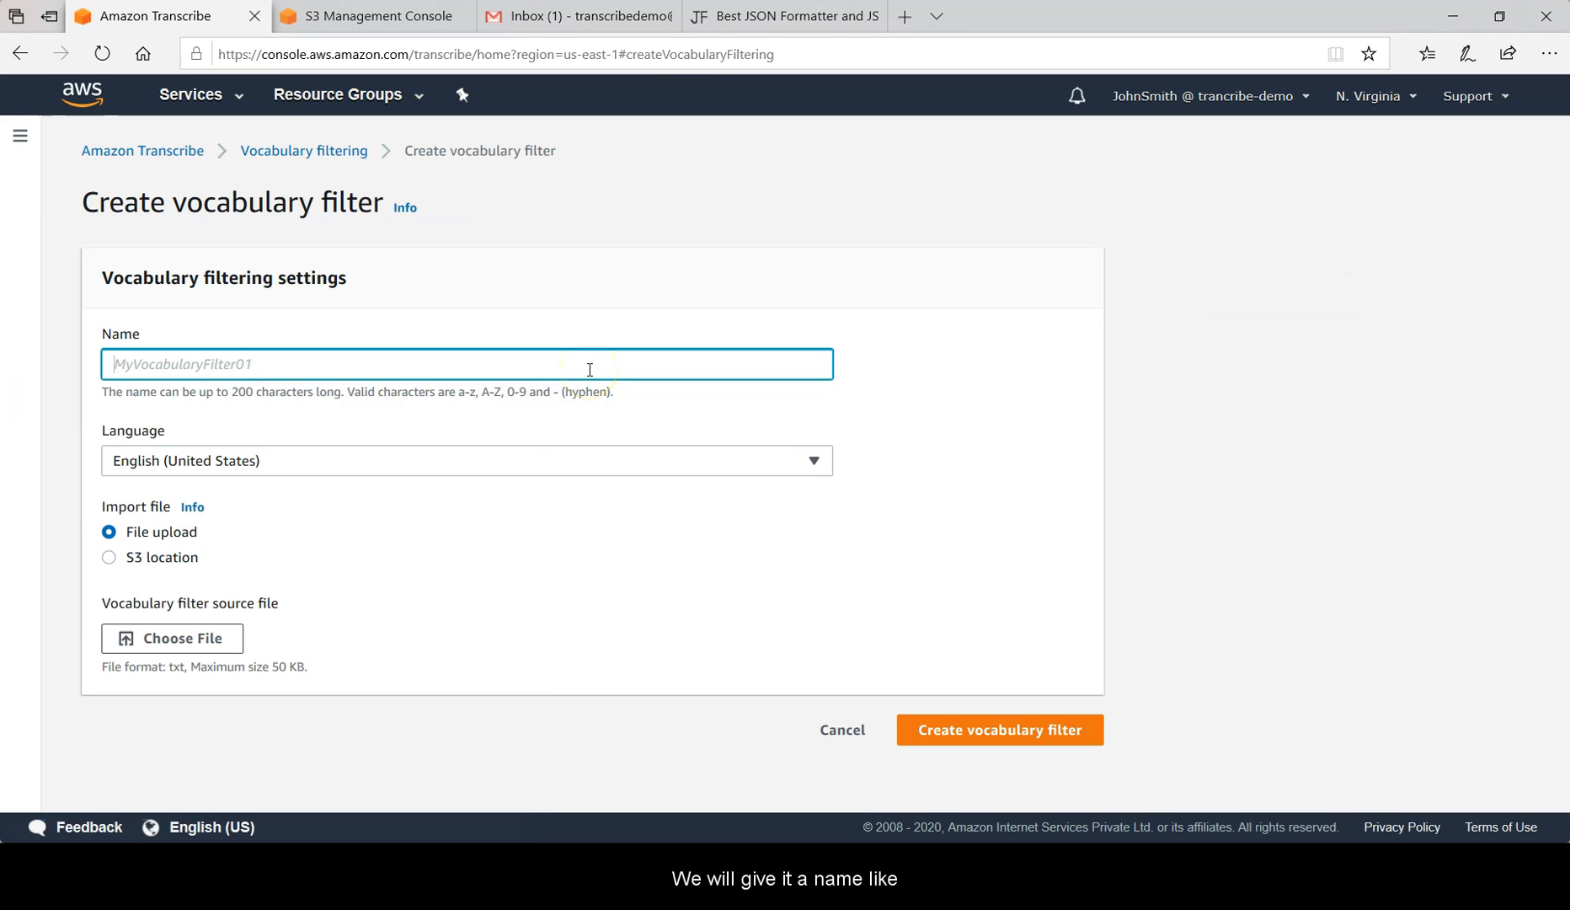
type("Ma")
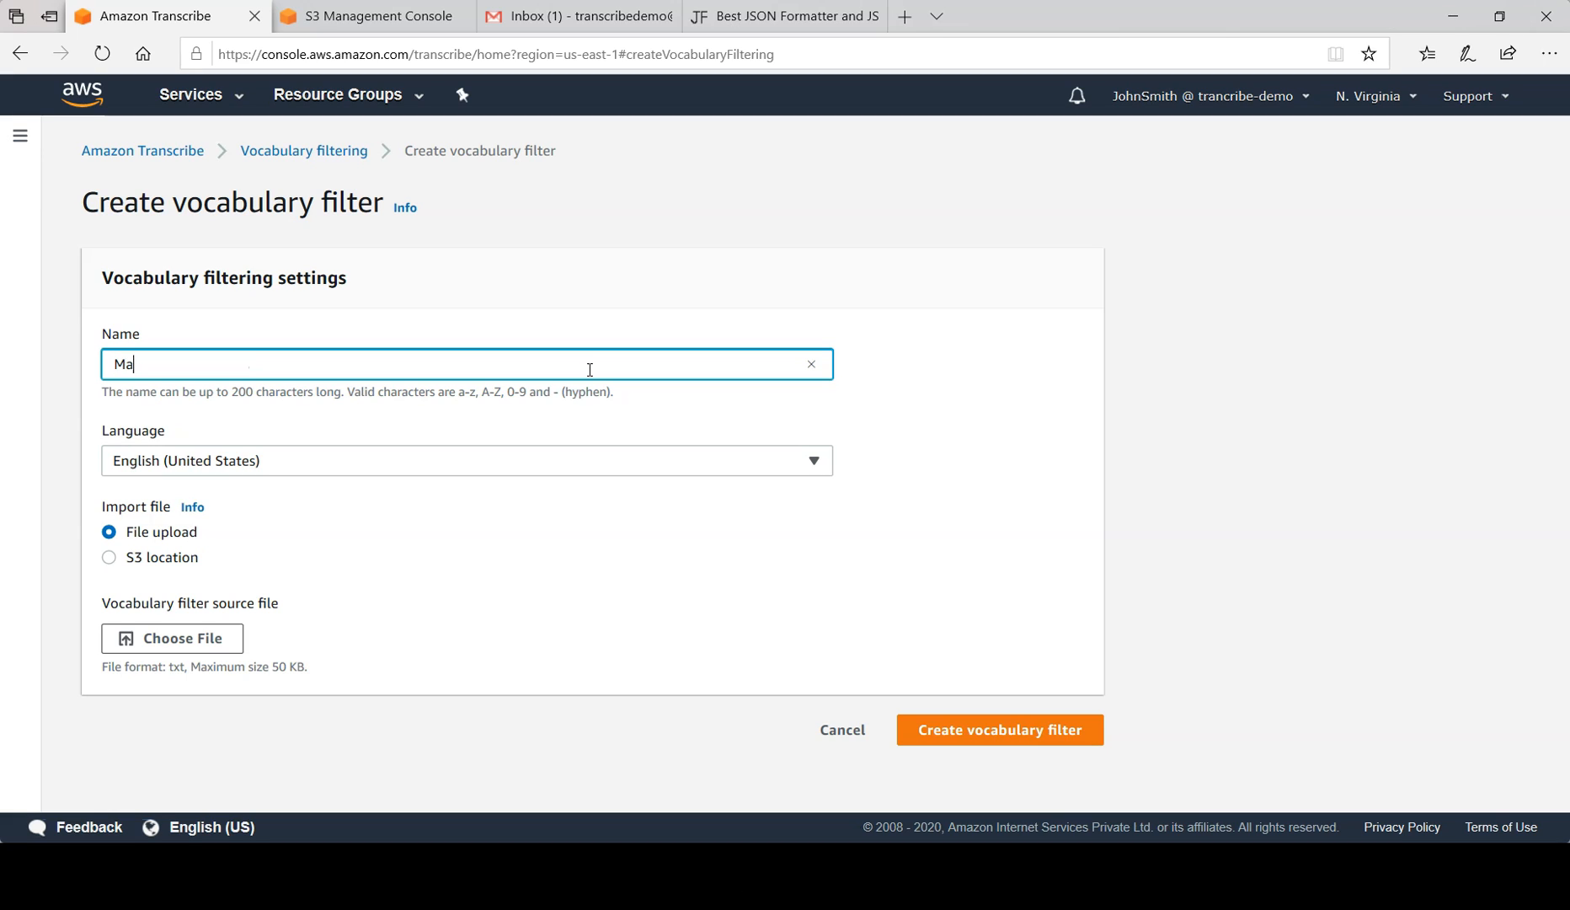
key("BackSpace")
type("a")
key("BackSpace")
type("masking-bucket")
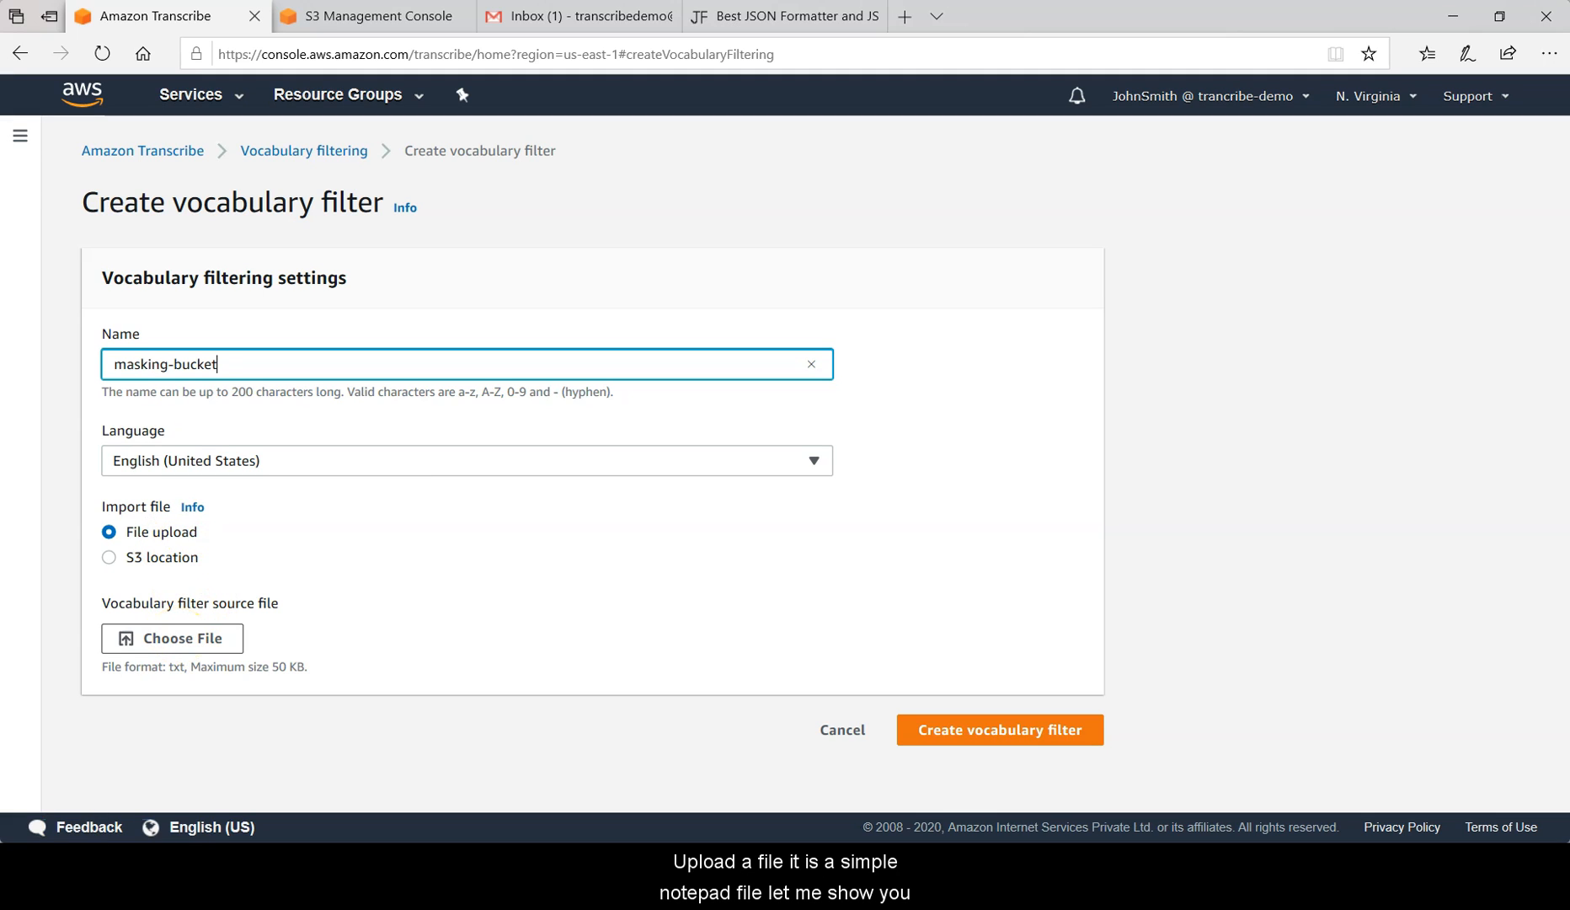
Step: Check the word listed in the Filter text file in Notepad, then return to the filter form
left_click(363, 868)
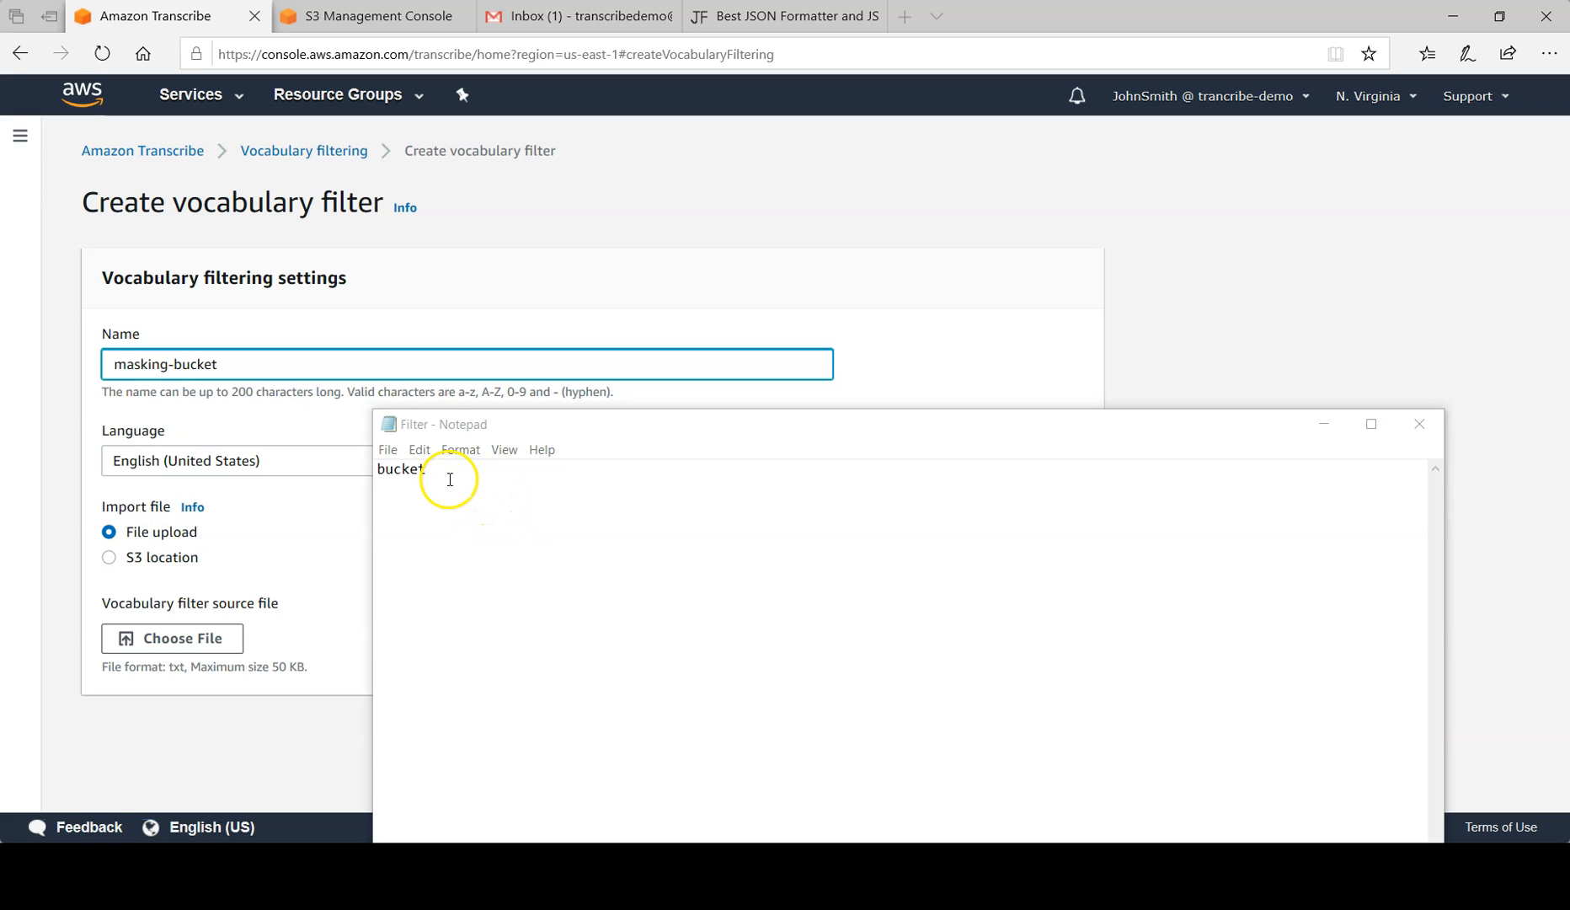
left_click_drag(441, 470, 376, 470)
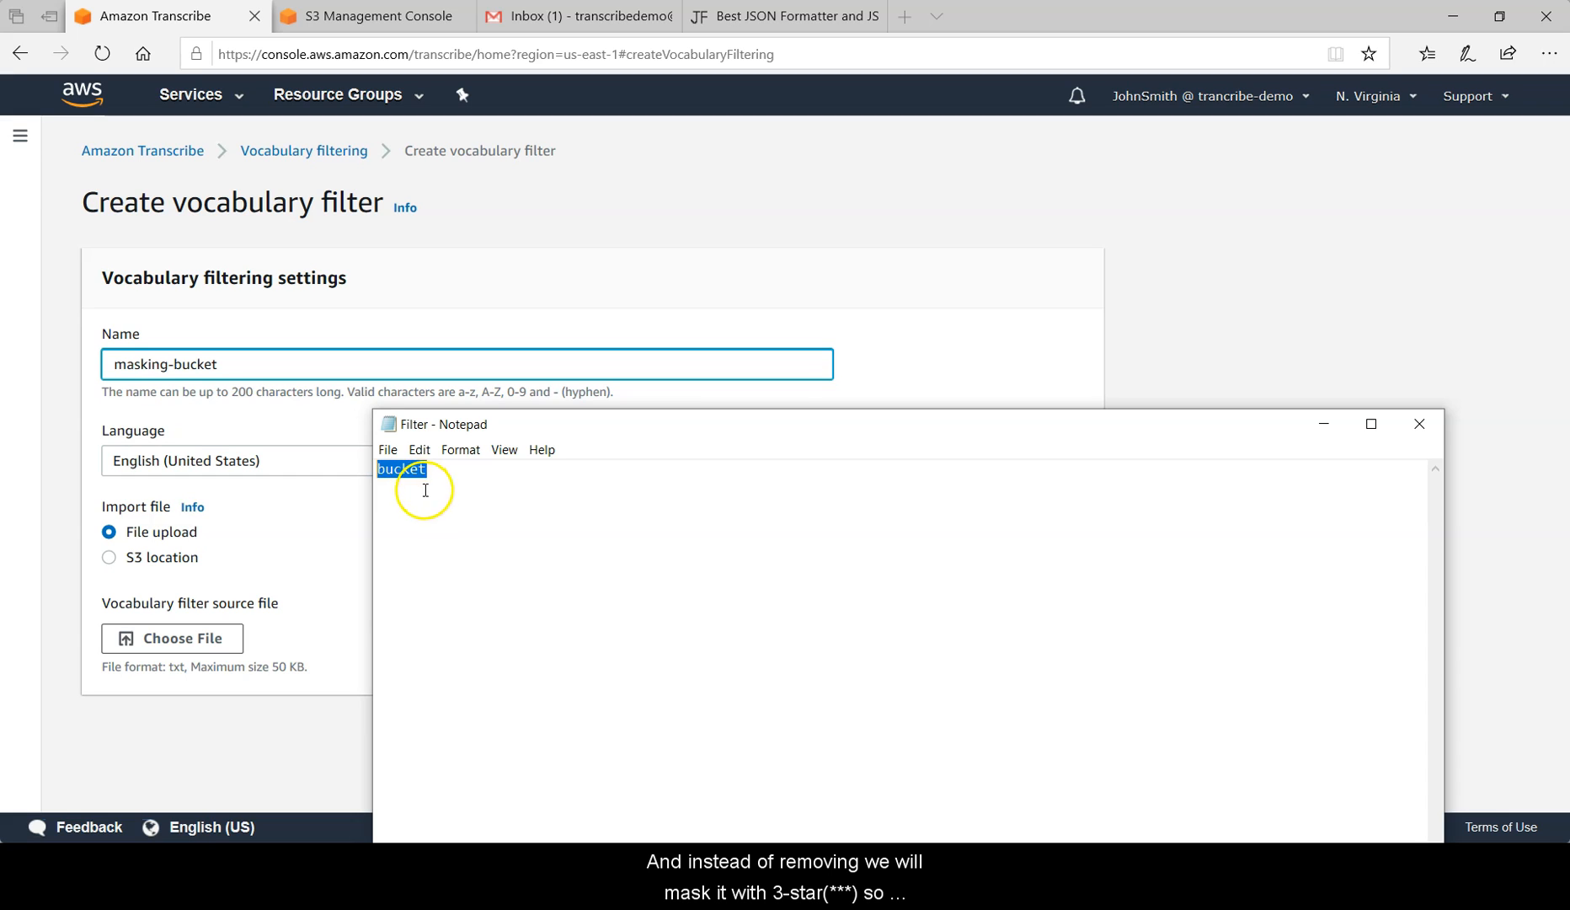
left_click(456, 480)
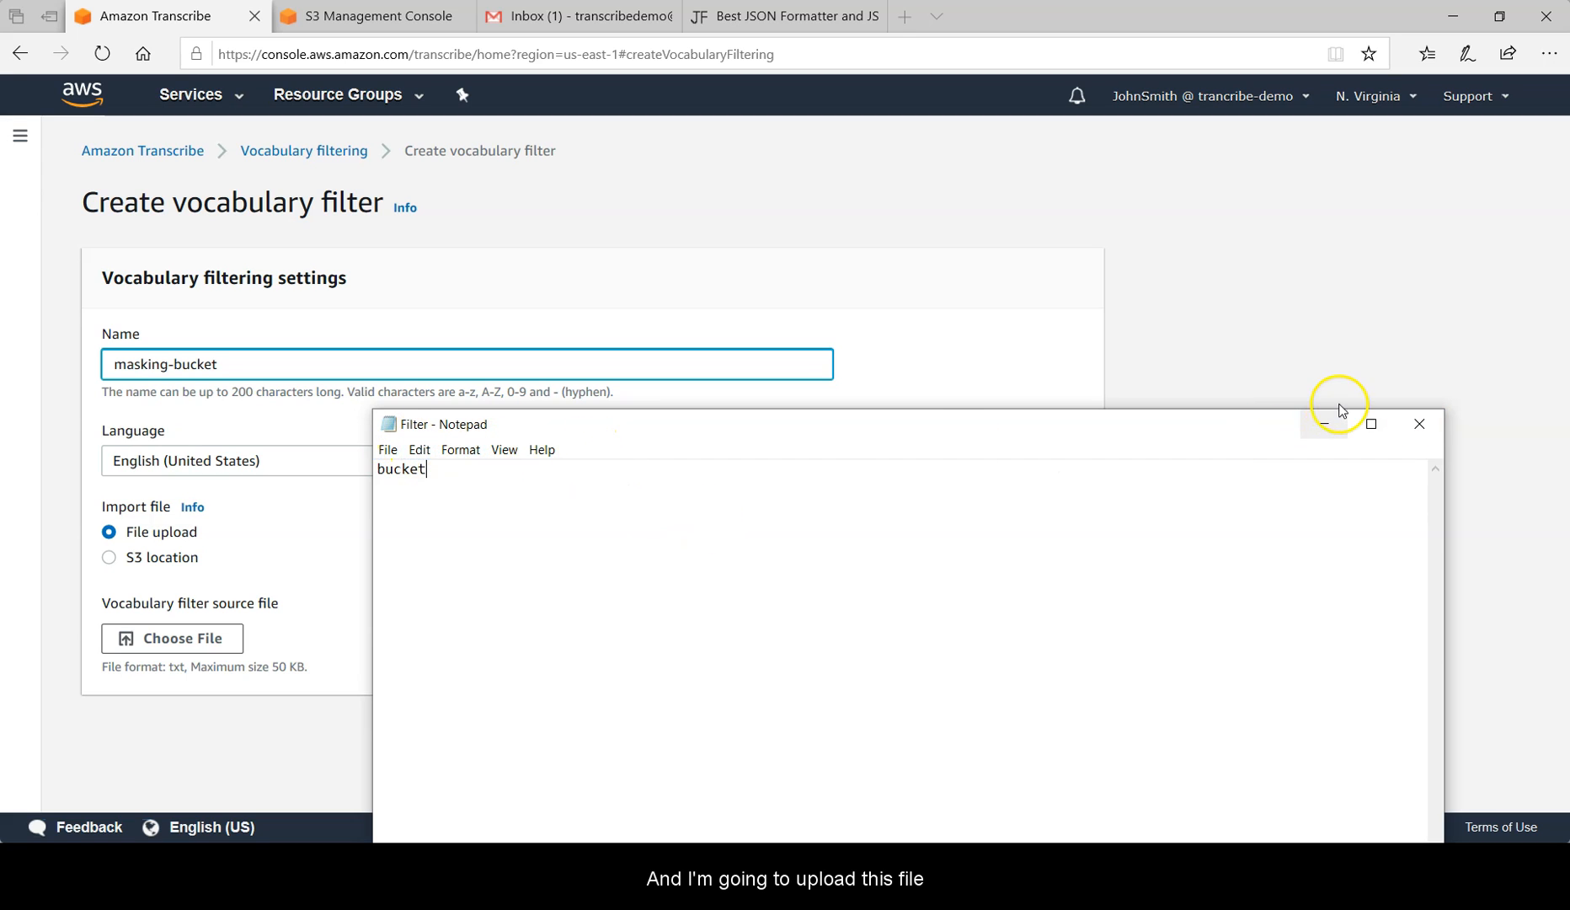
left_click(1325, 424)
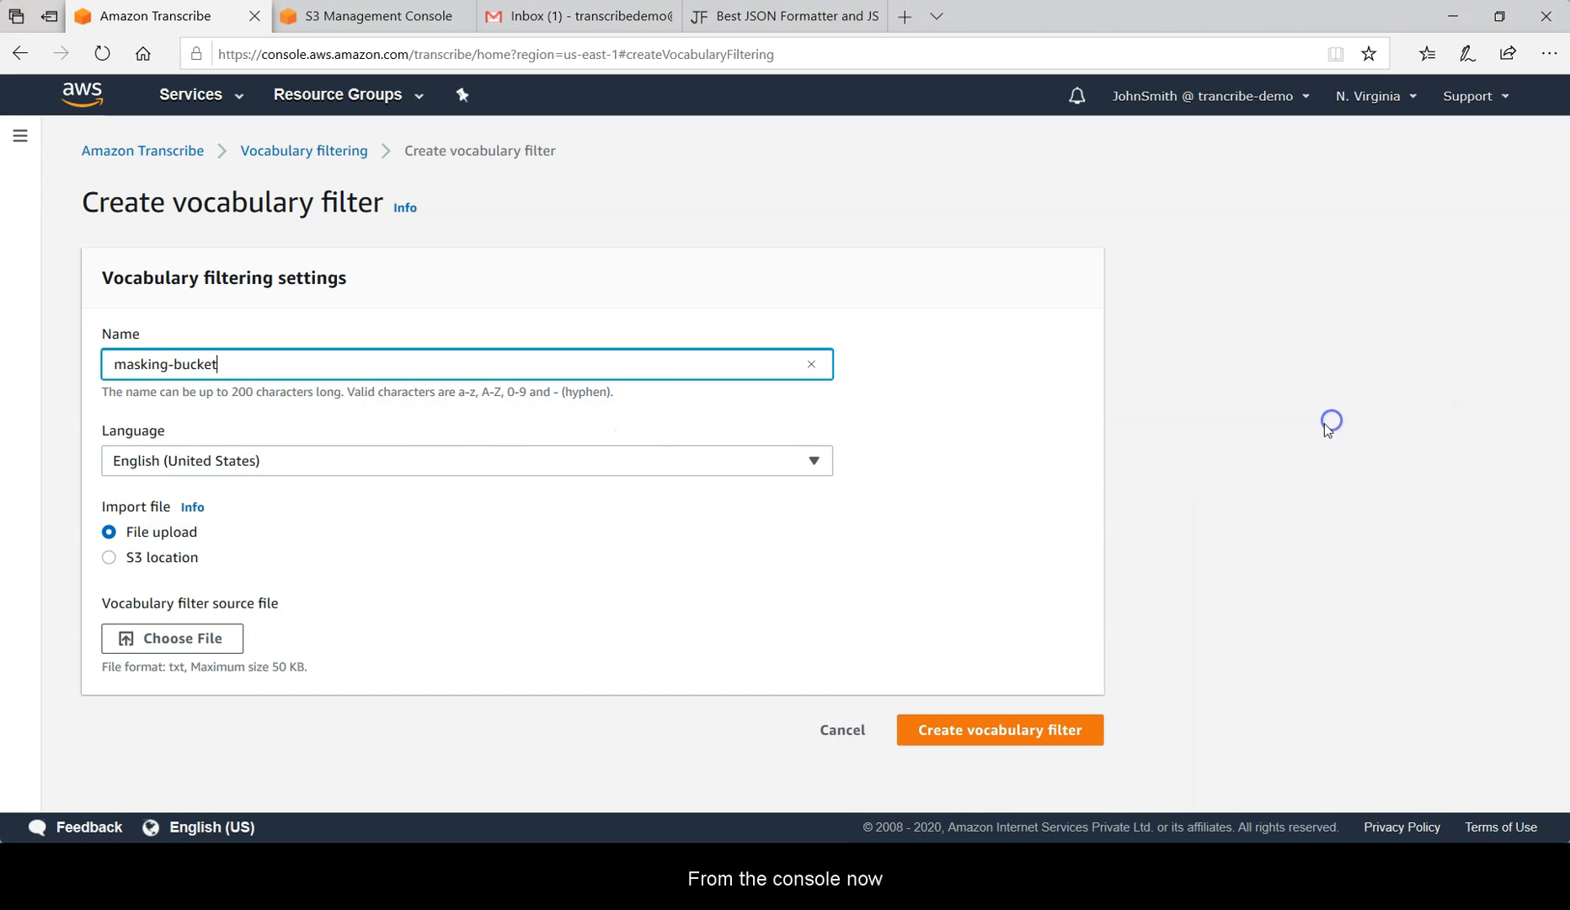
Step: Upload Filter.txt from the Transcribe-demo folder as the source file and create the vocabulary filter
left_click(177, 646)
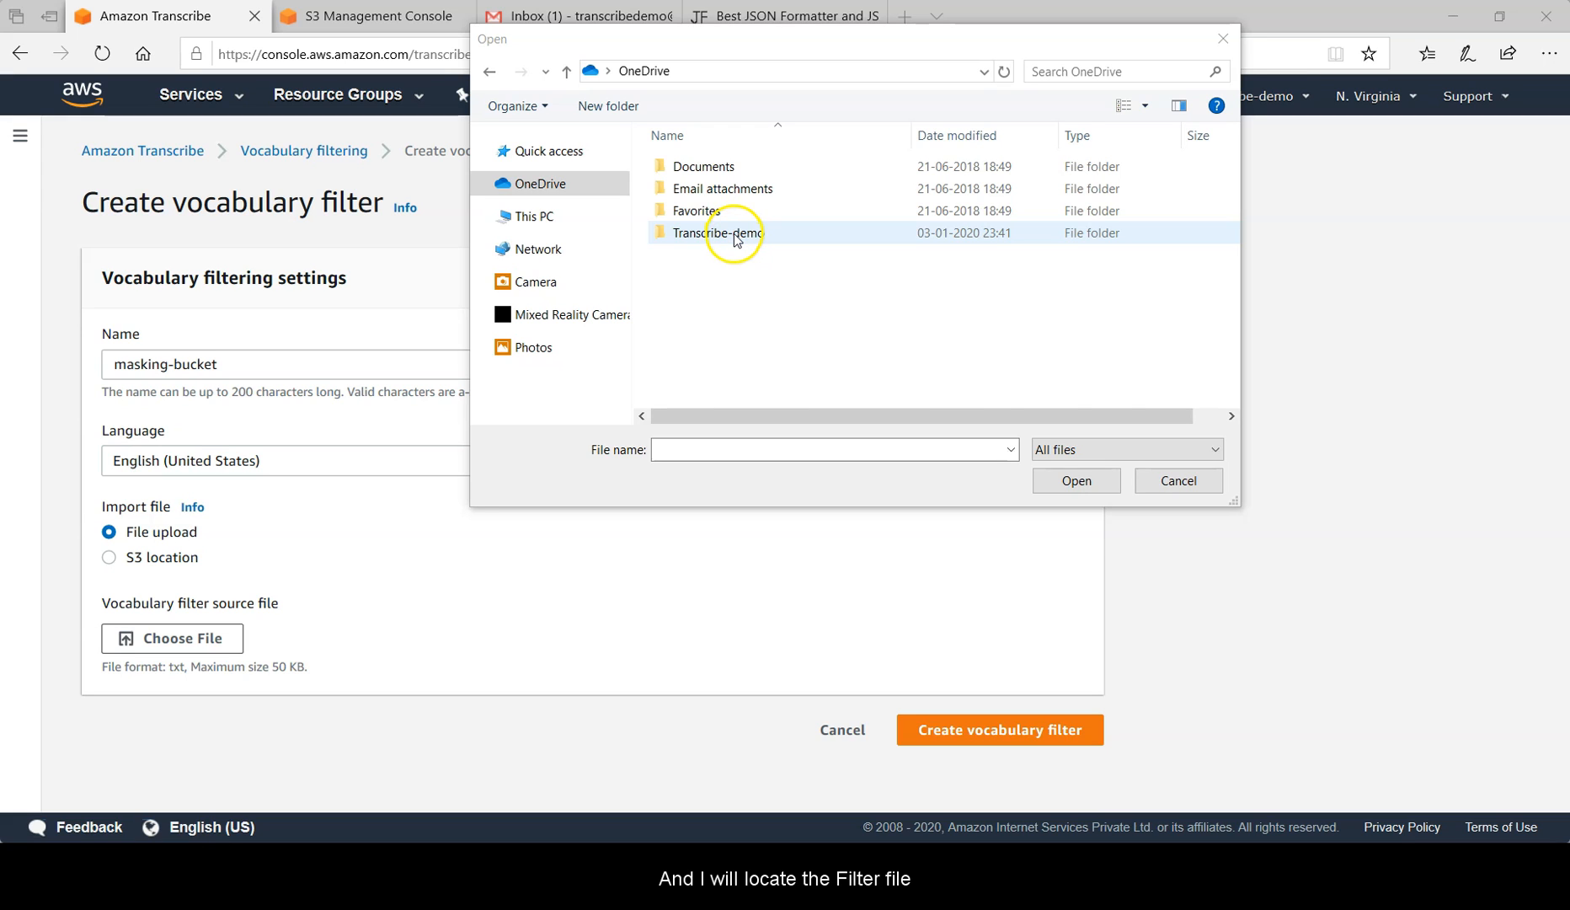
double_click(736, 240)
left_click(691, 256)
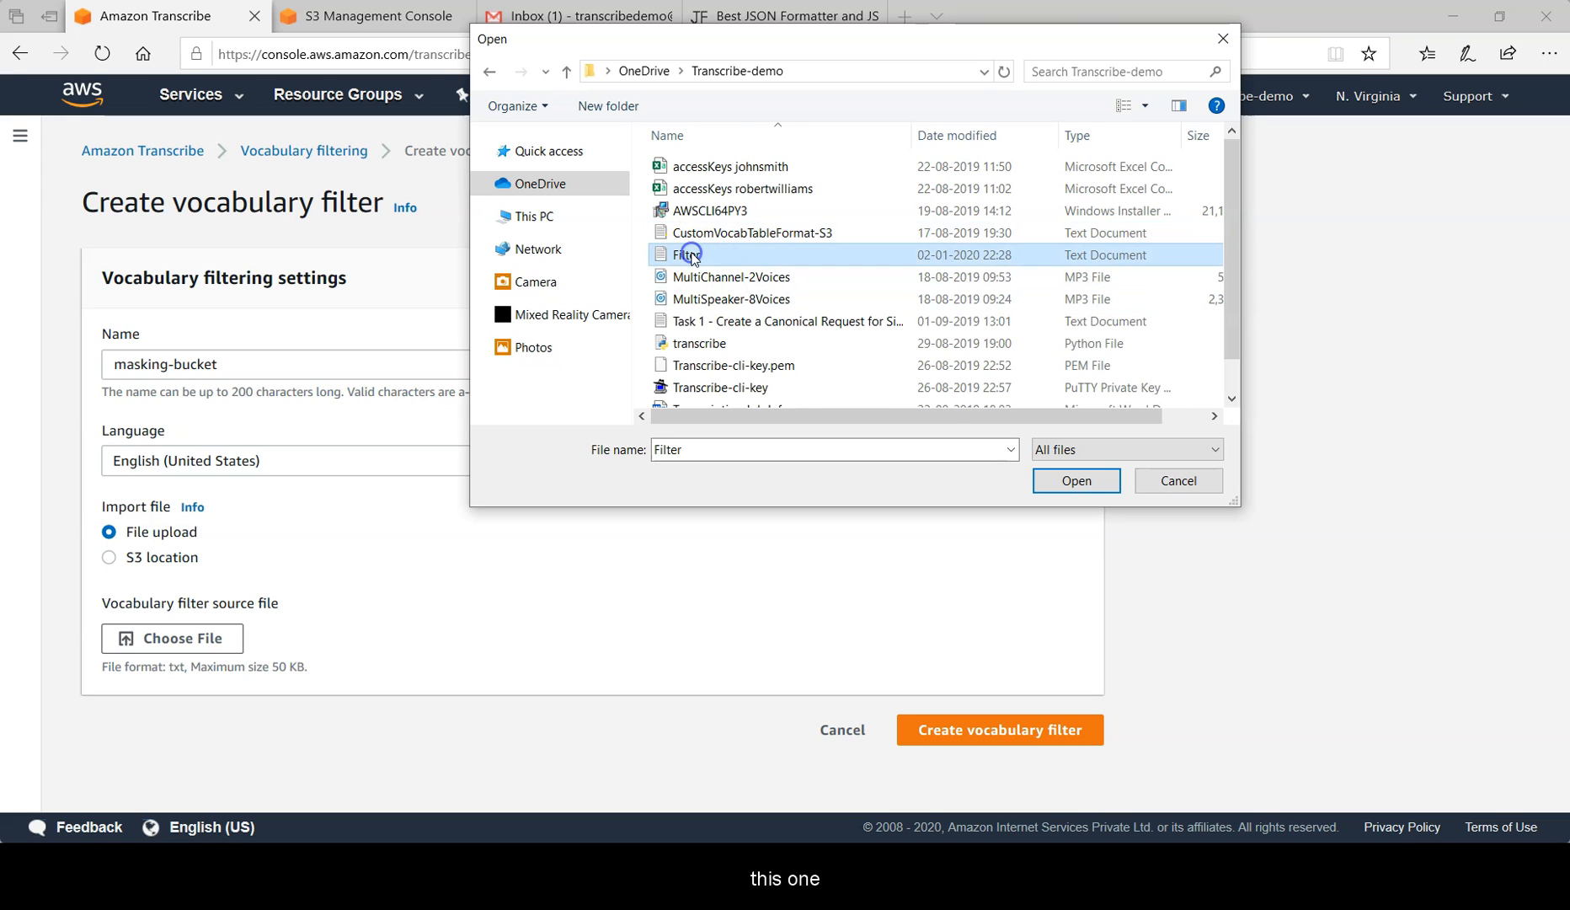
left_click(1063, 487)
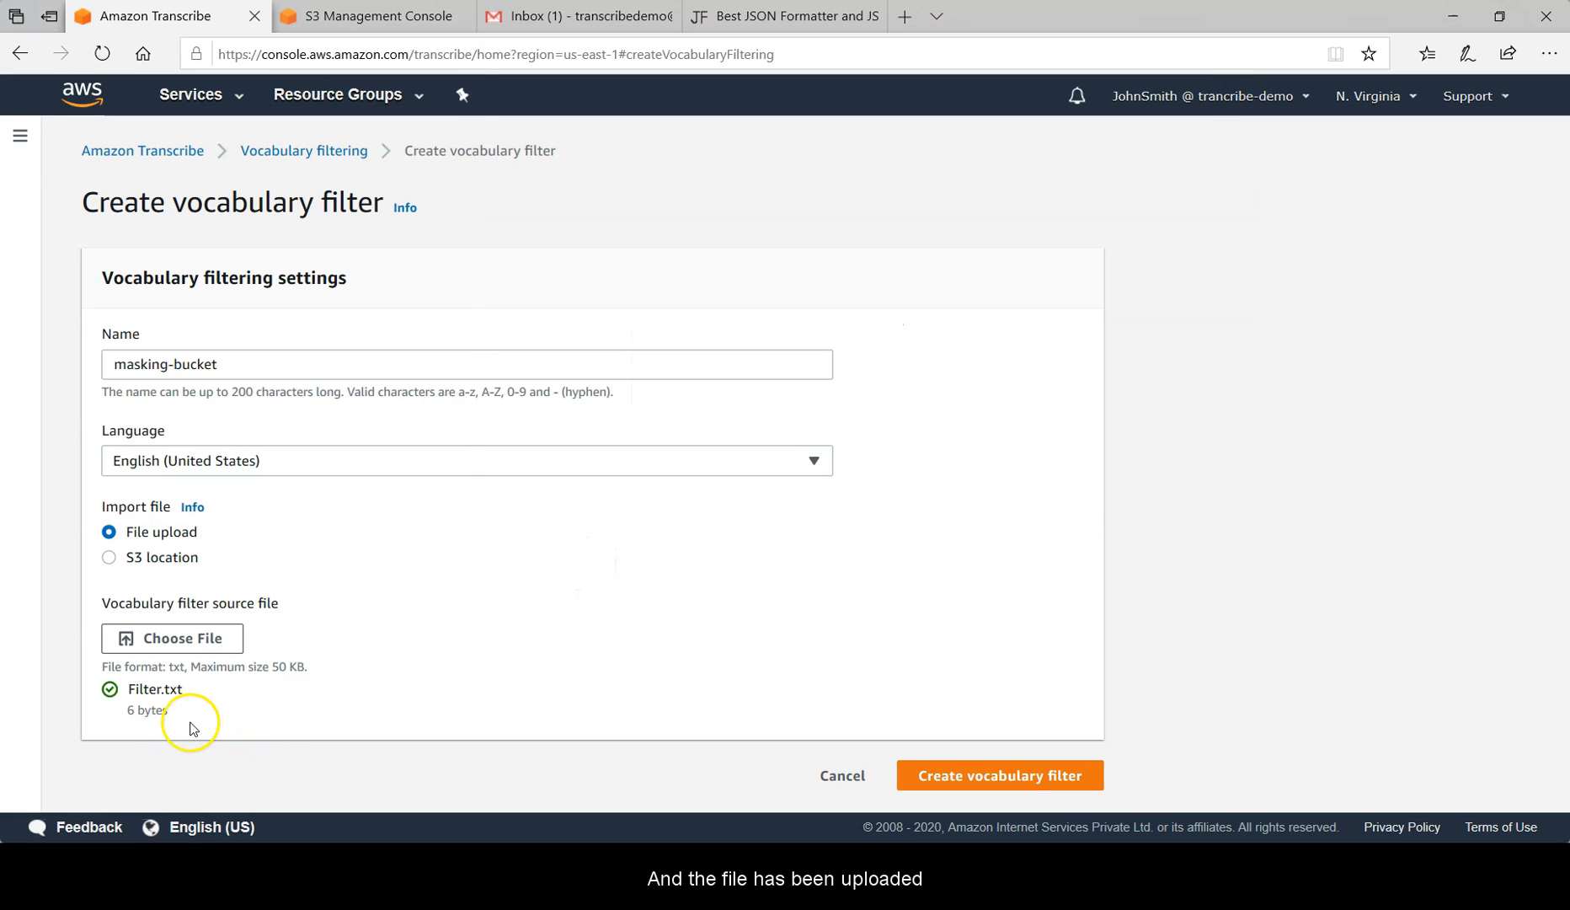
left_click(967, 777)
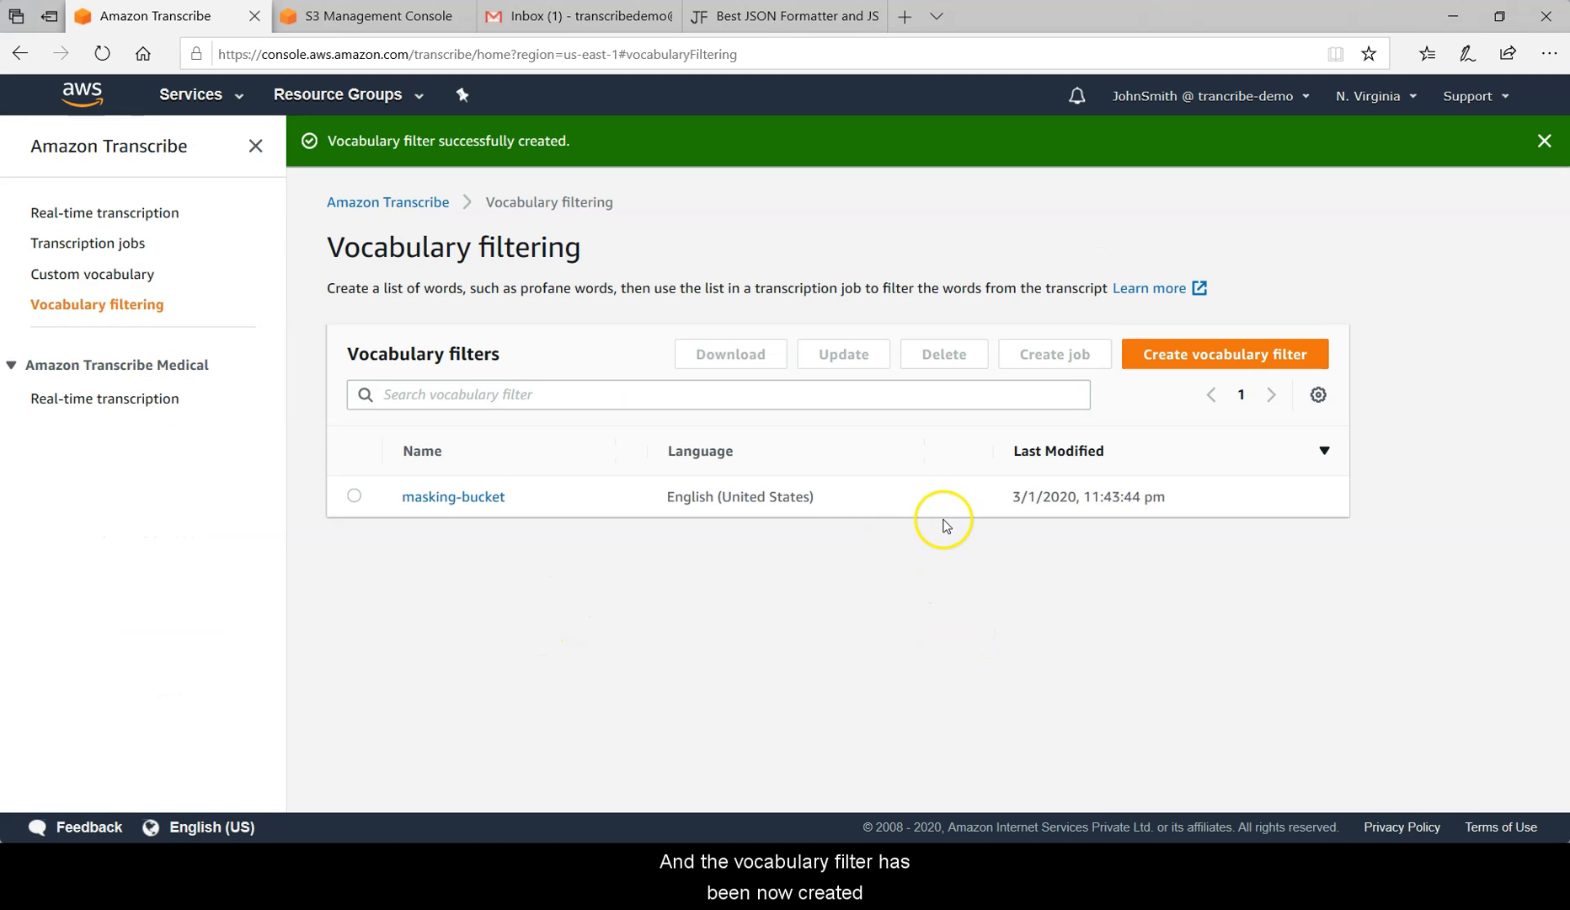
Step: View the details of the masking-bucket vocabulary filter, then return to the filter list
left_click(355, 496)
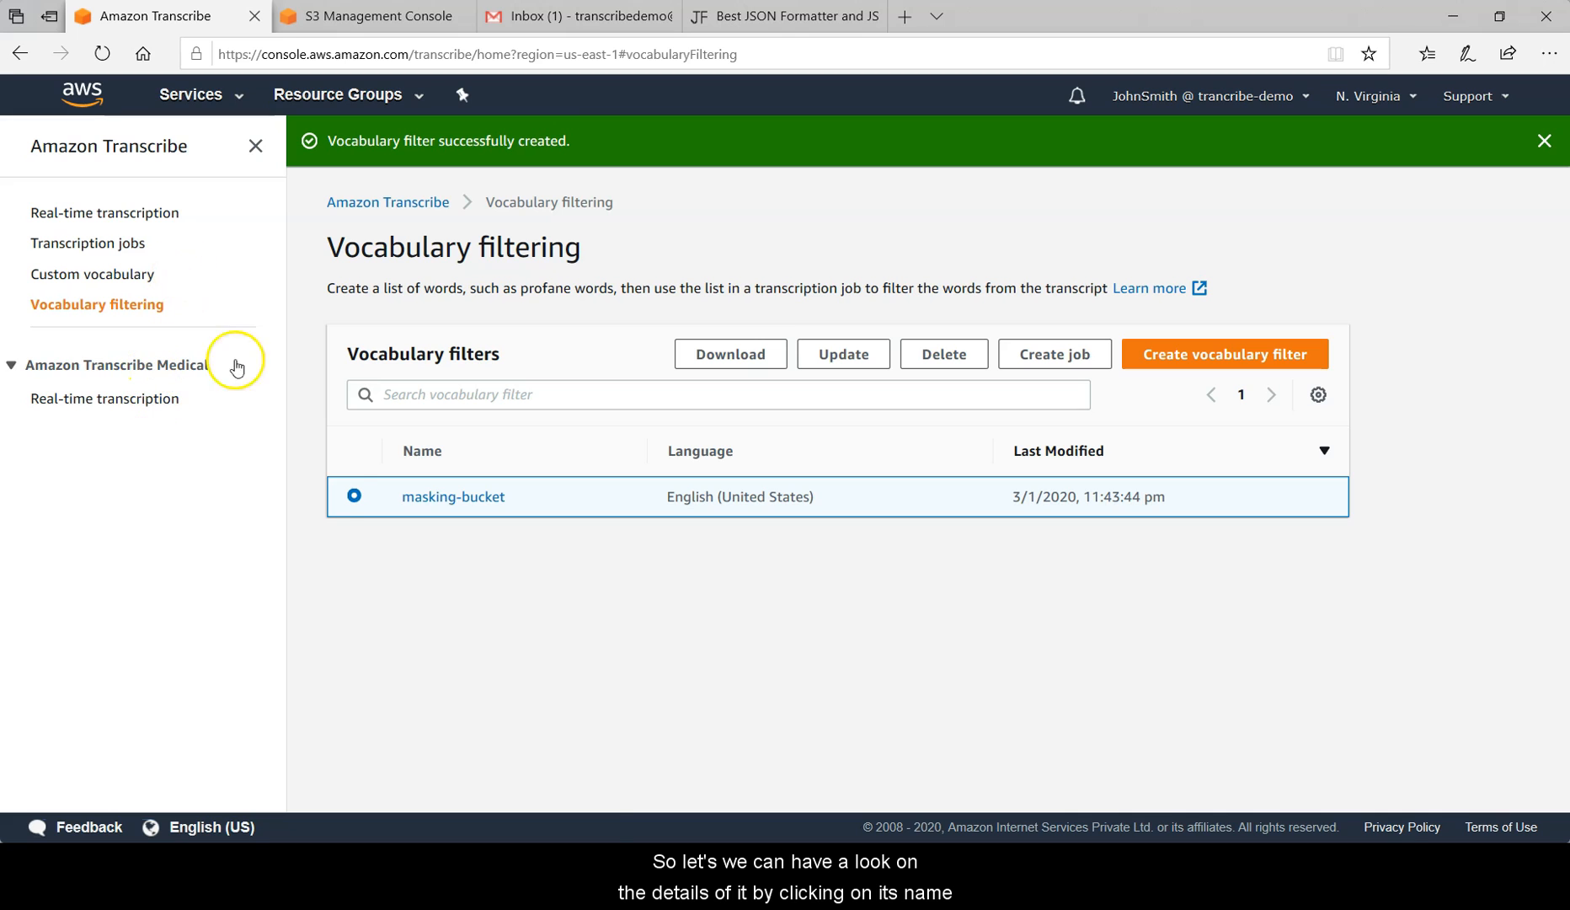
left_click(457, 503)
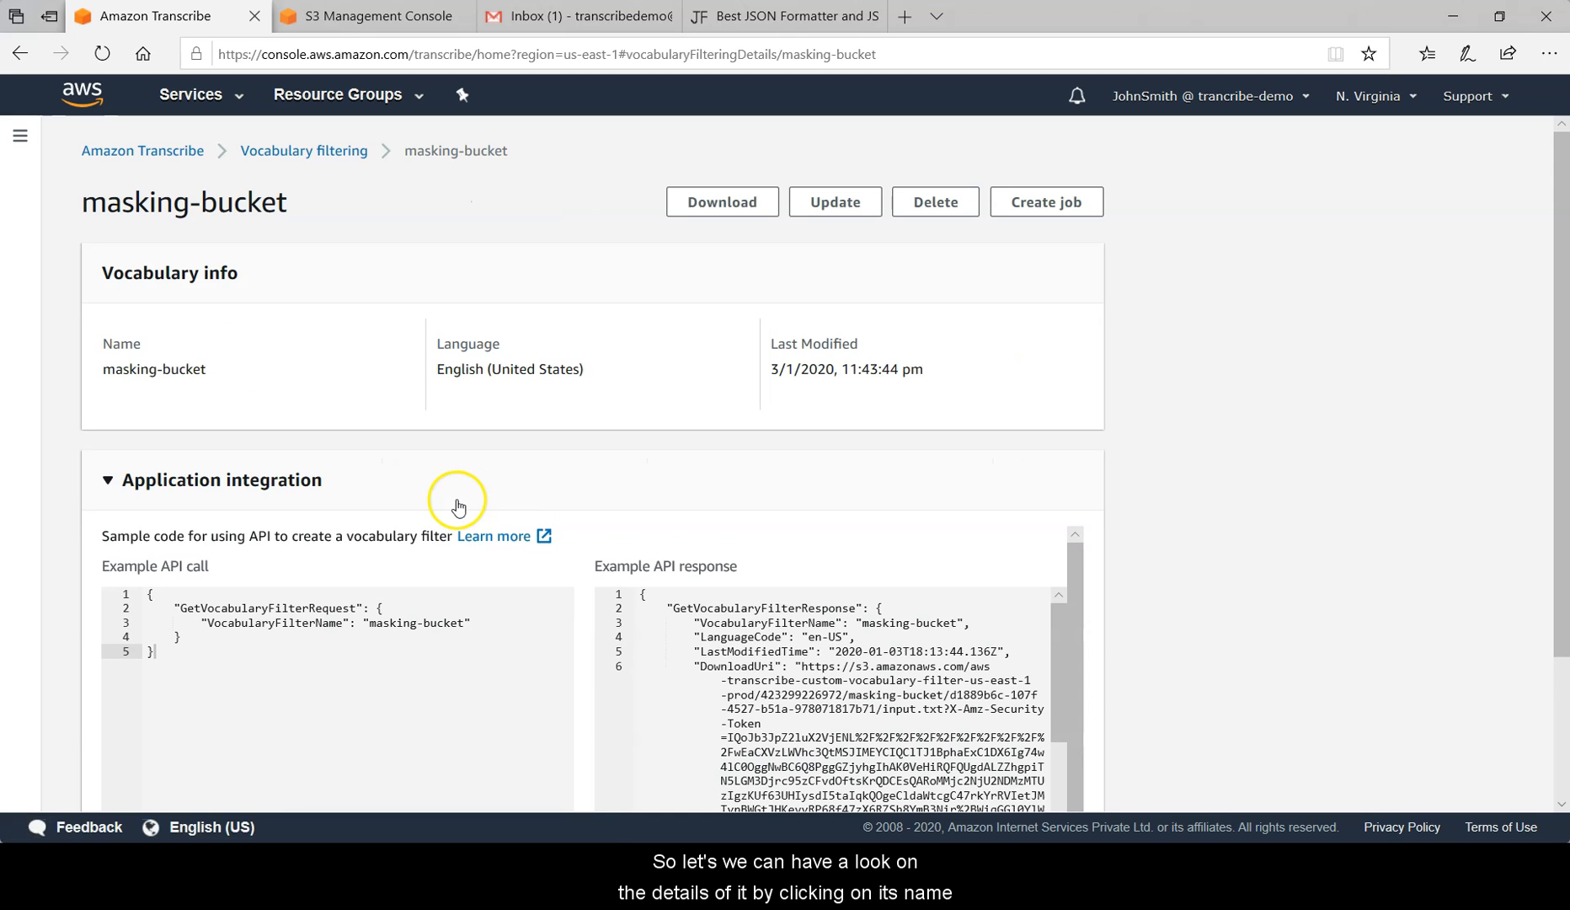
left_click_drag(1560, 350, 1552, 308)
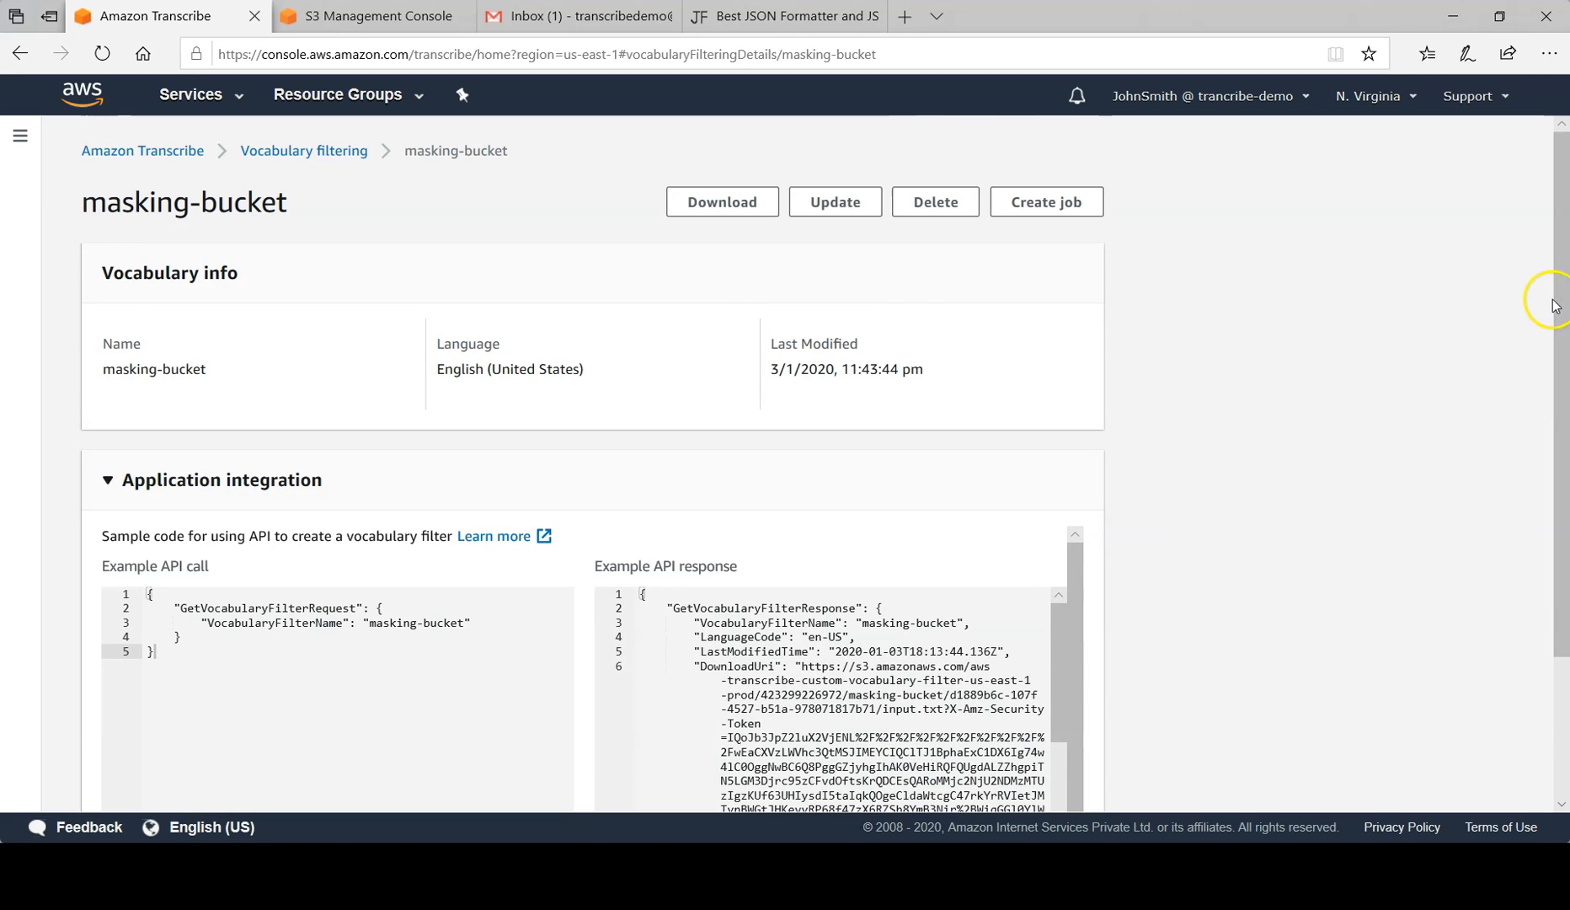
left_click(287, 152)
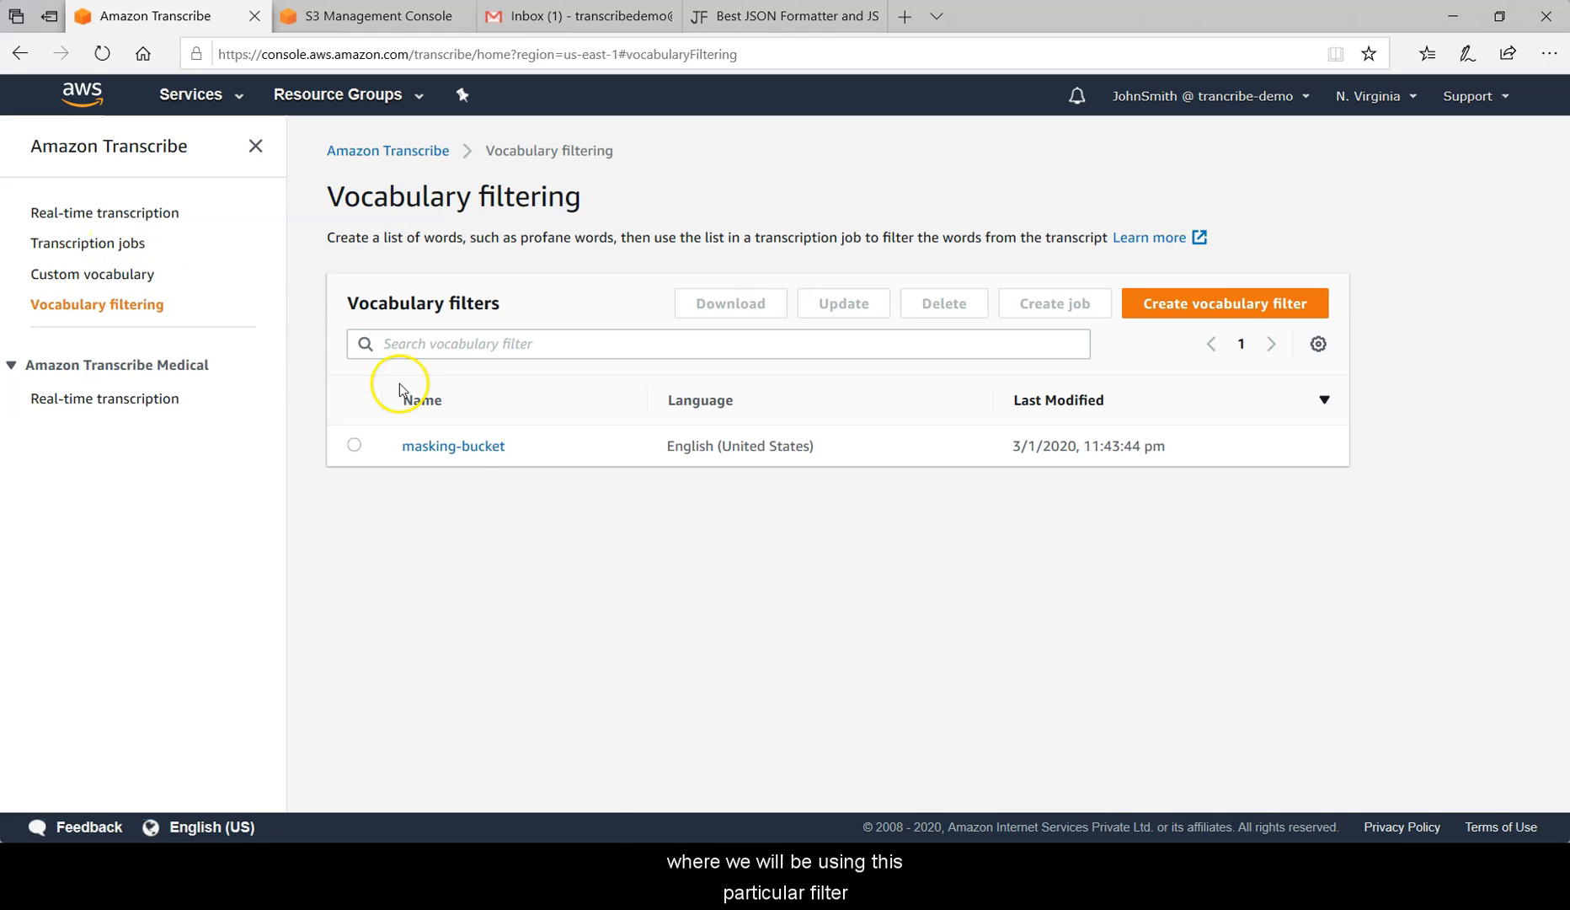
Step: Start a new transcription job and name it "vocabulary-fltering"
left_click(113, 246)
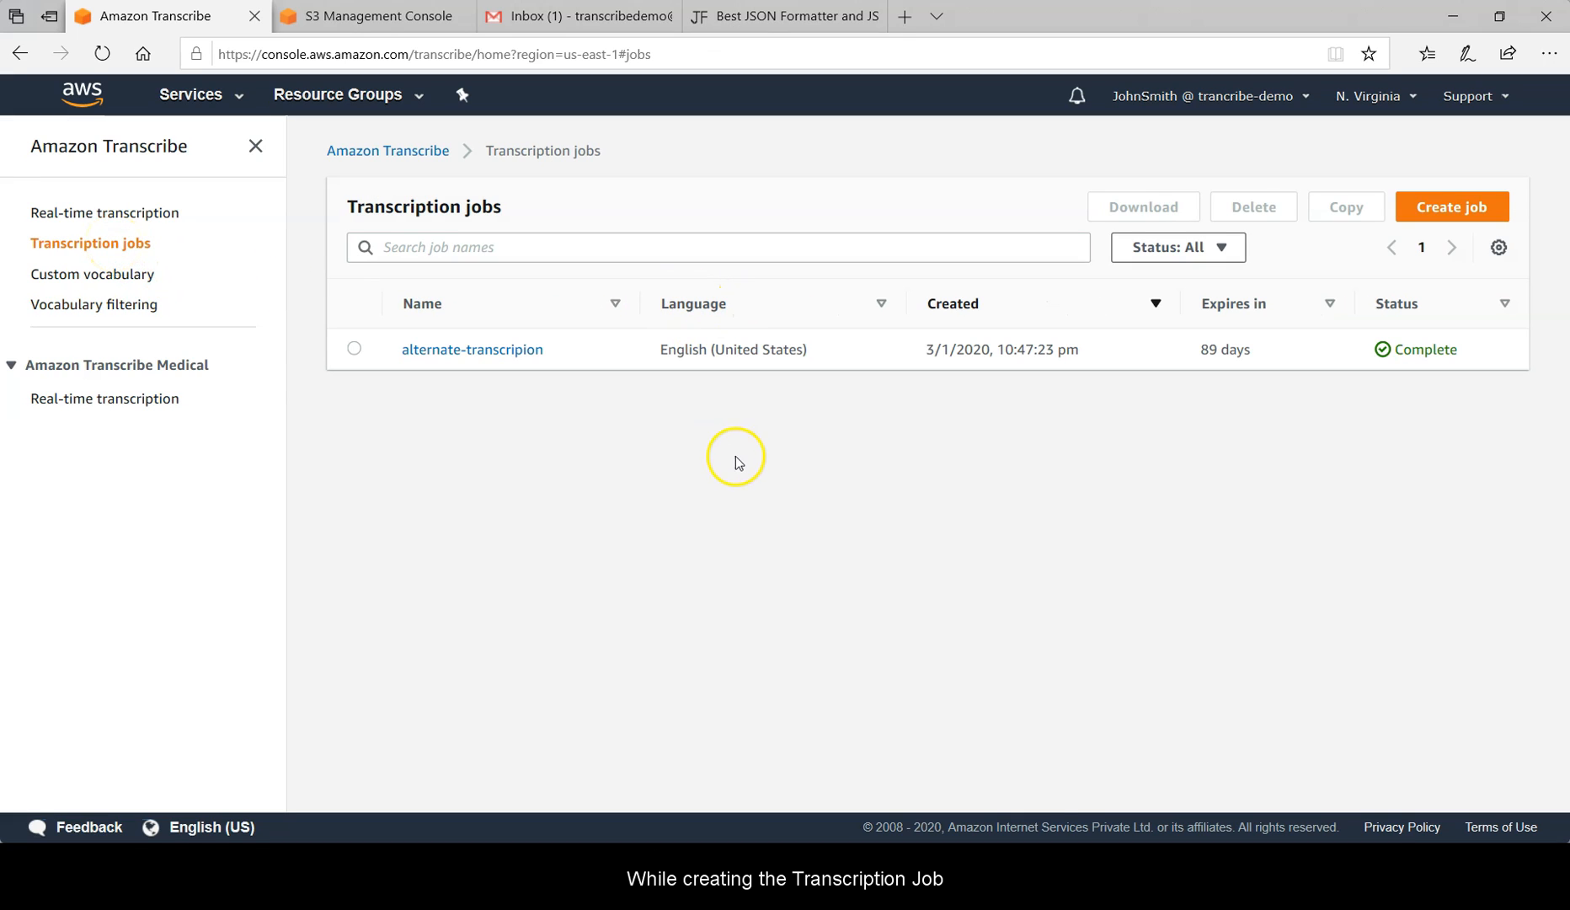
left_click(1460, 215)
left_click(824, 363)
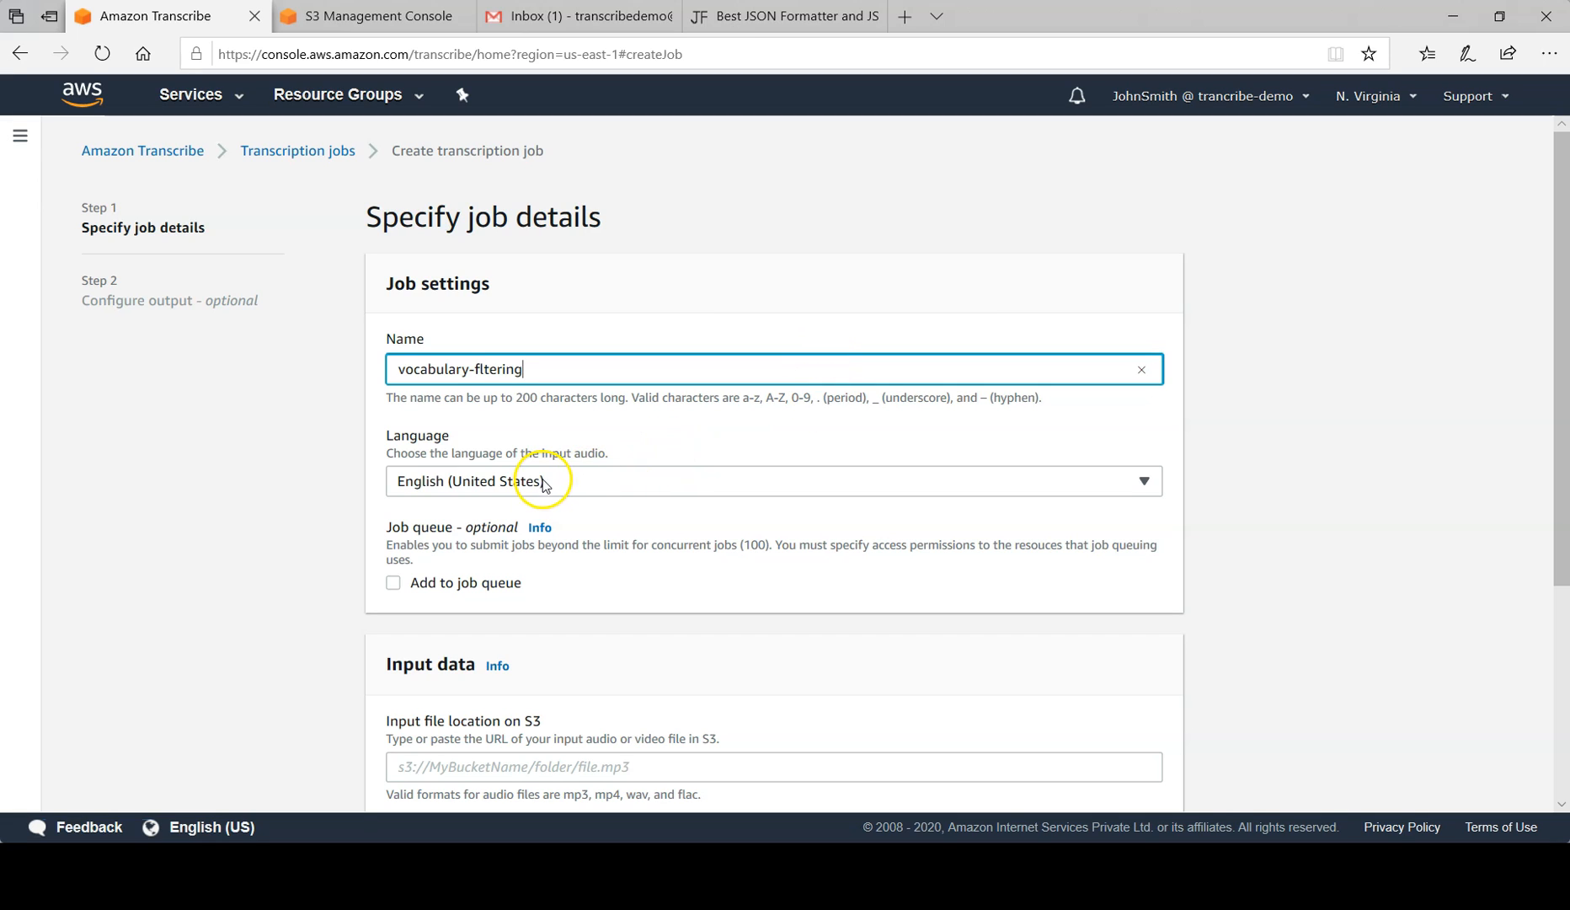
Step: Set the job's input file to s3://transcribe-demo-input/01.+Usage+of+S3+Buckets.mp4 and proceed to the output configuration with the Amazon default data location
left_click_drag(1556, 440, 1566, 624)
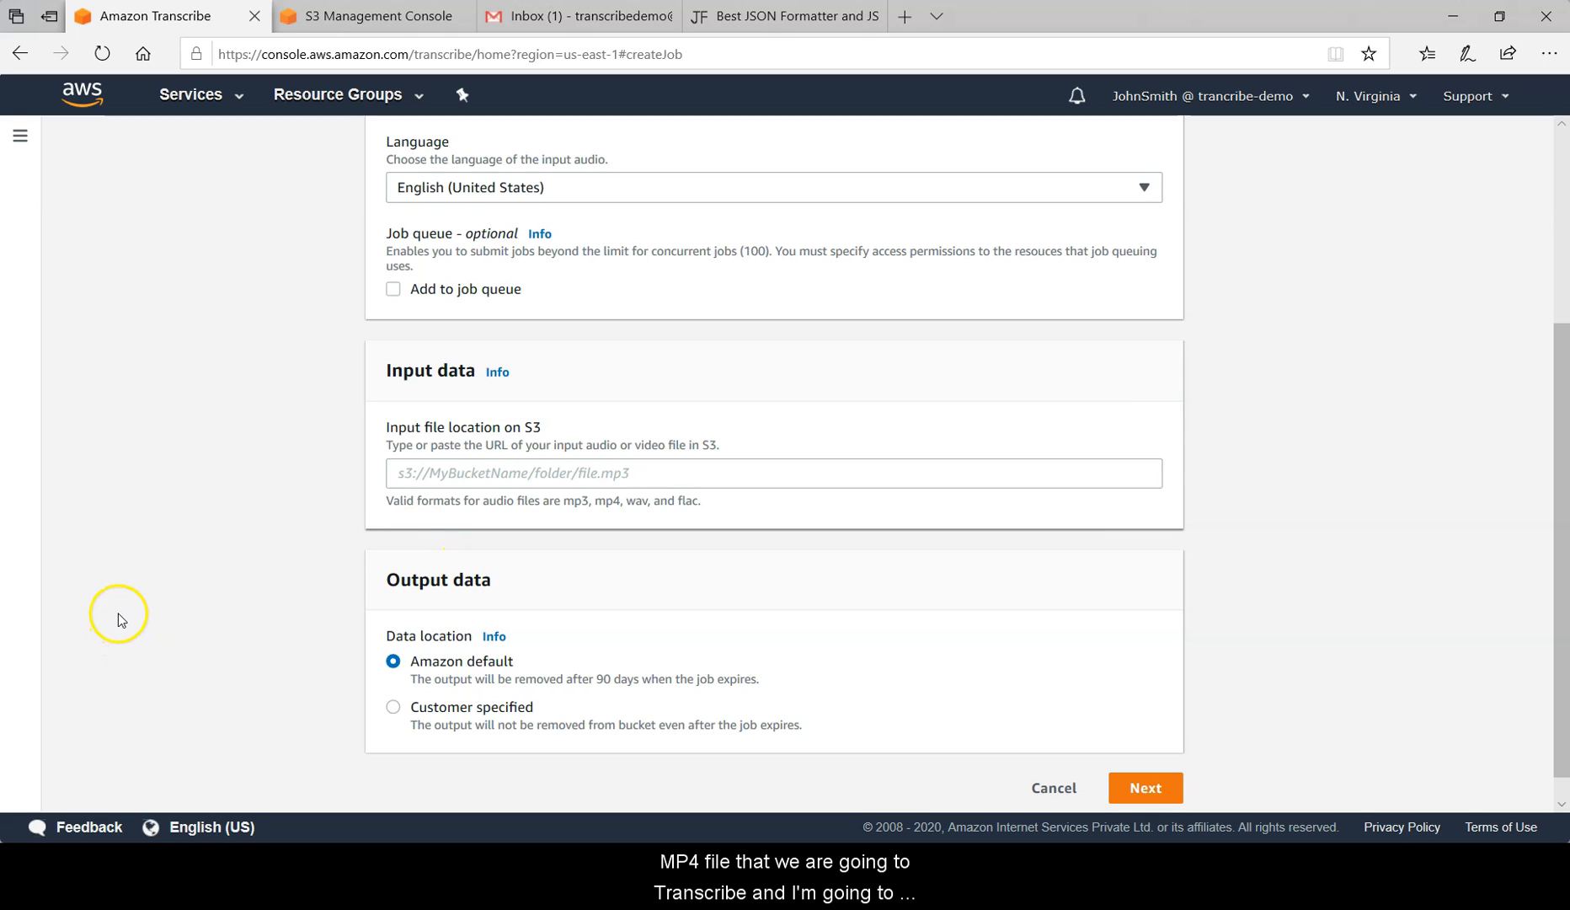
left_click(749, 481)
type("s3://transcribe-demo-input/01.+Usage+of+S3+Buckets.mp4")
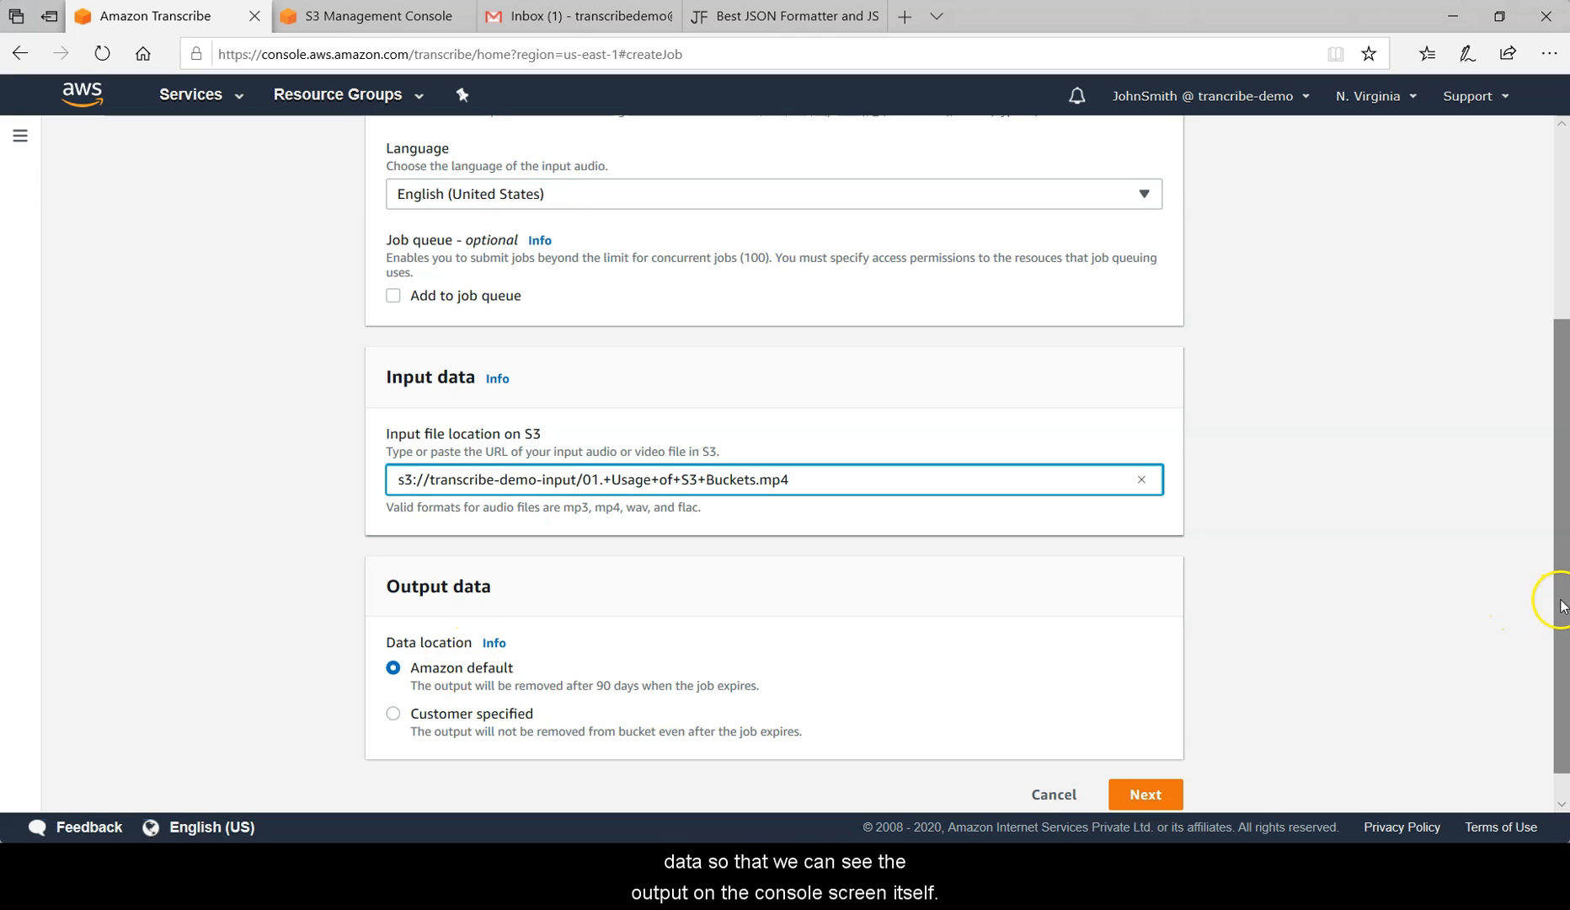
left_click_drag(1561, 604, 1553, 764)
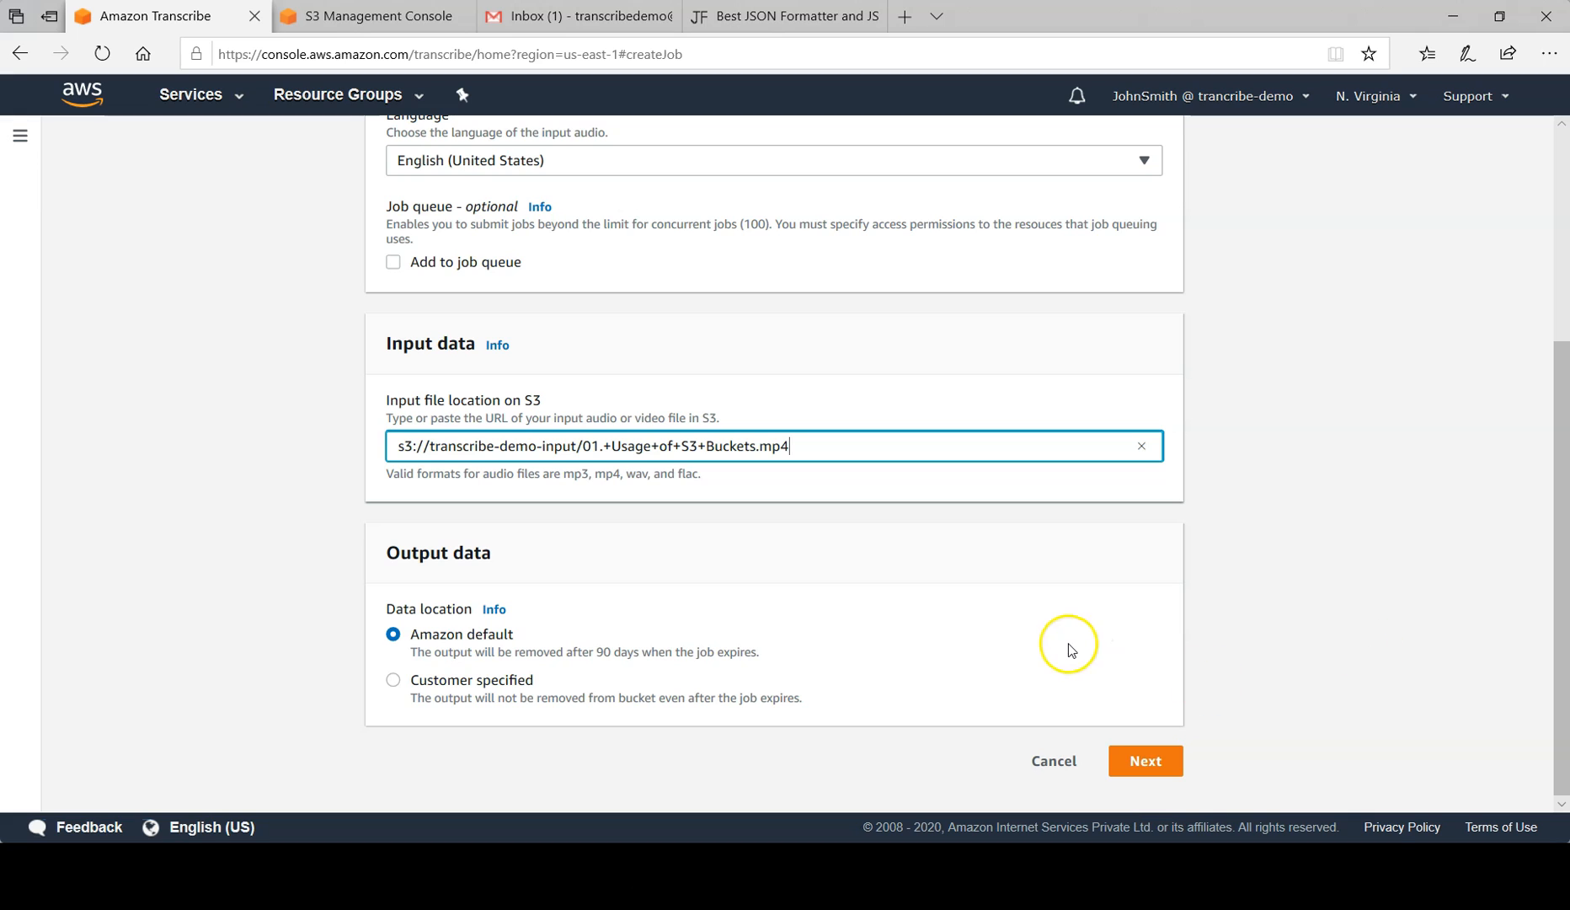
left_click(1146, 761)
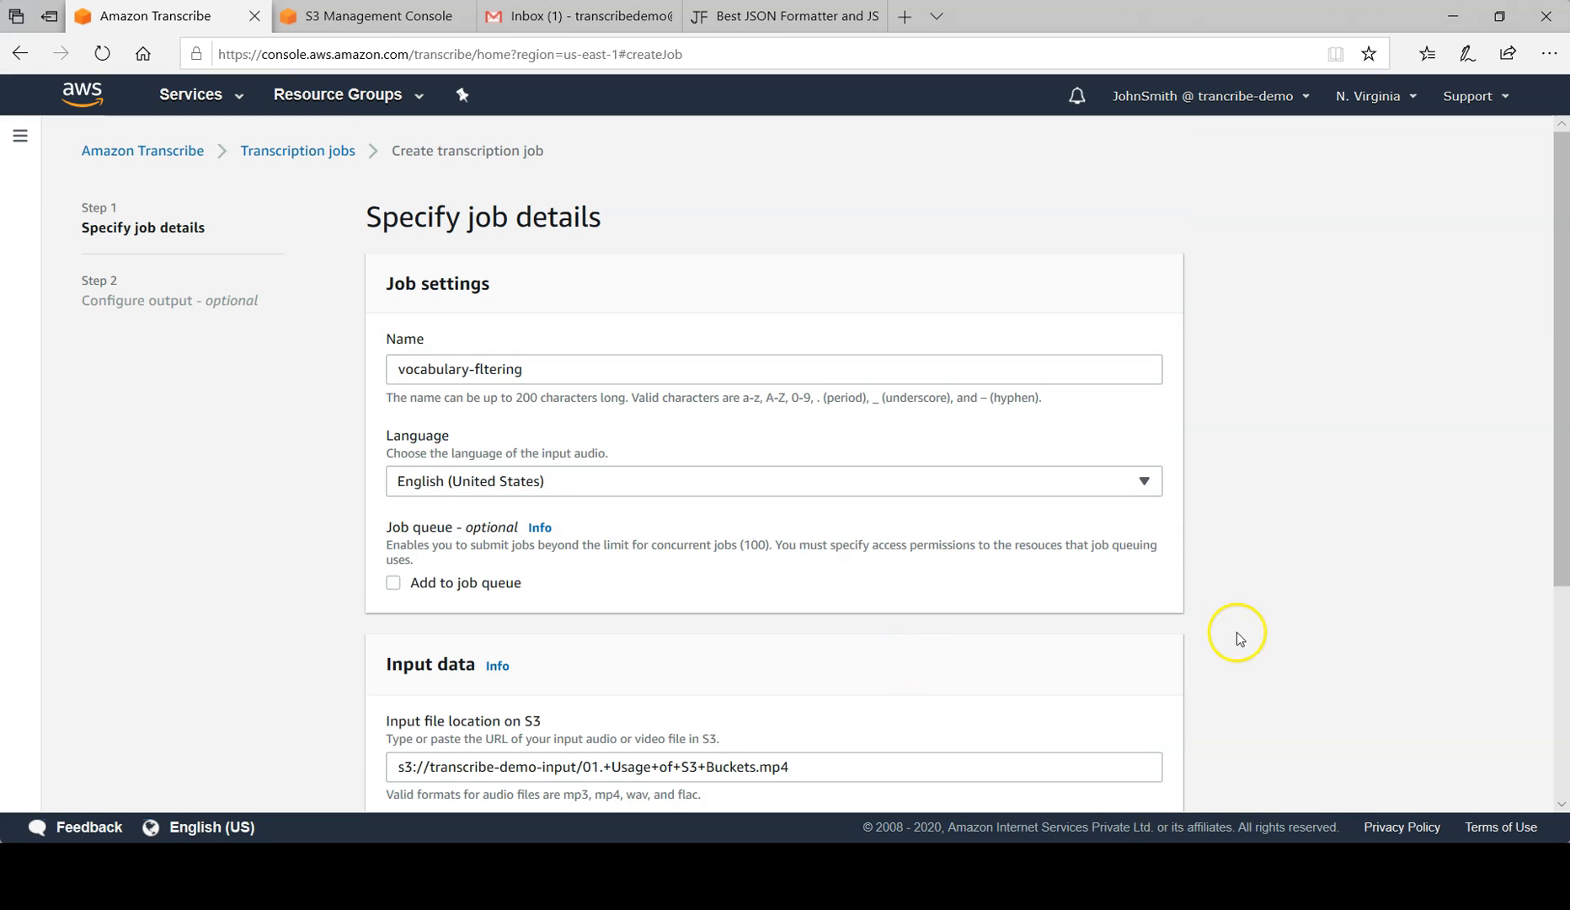
left_click_drag(1555, 519, 1557, 801)
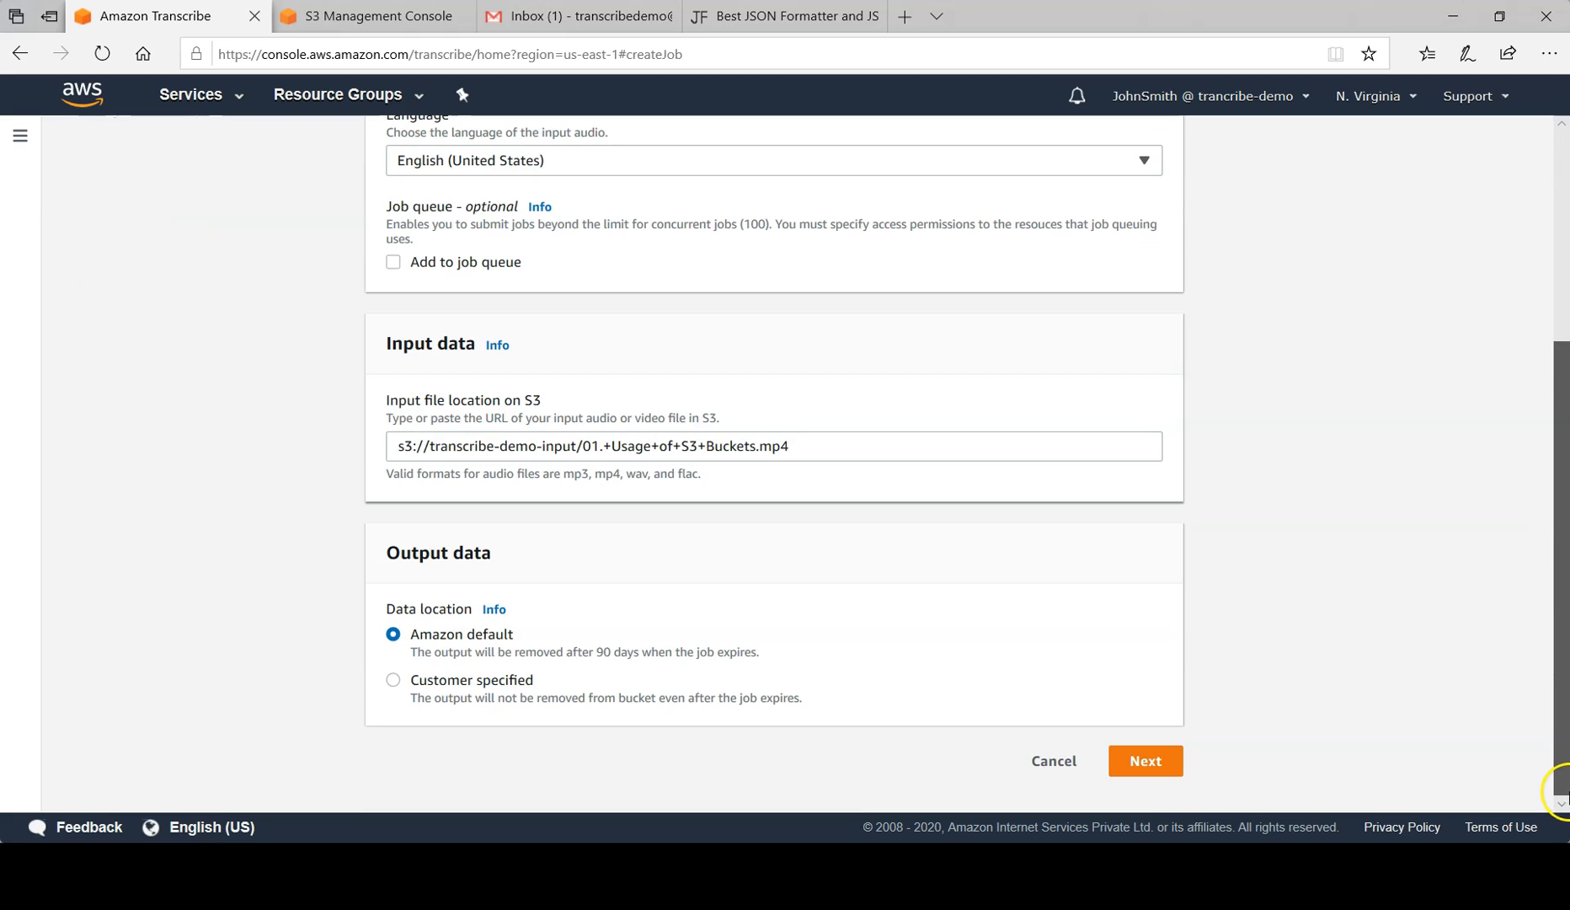
left_click(1147, 761)
Step: Enable vocabulary filtering for the job with the masking-bucket filter, and check the example for the Mask vocabulary method
scroll(1560, 497, "up", 2)
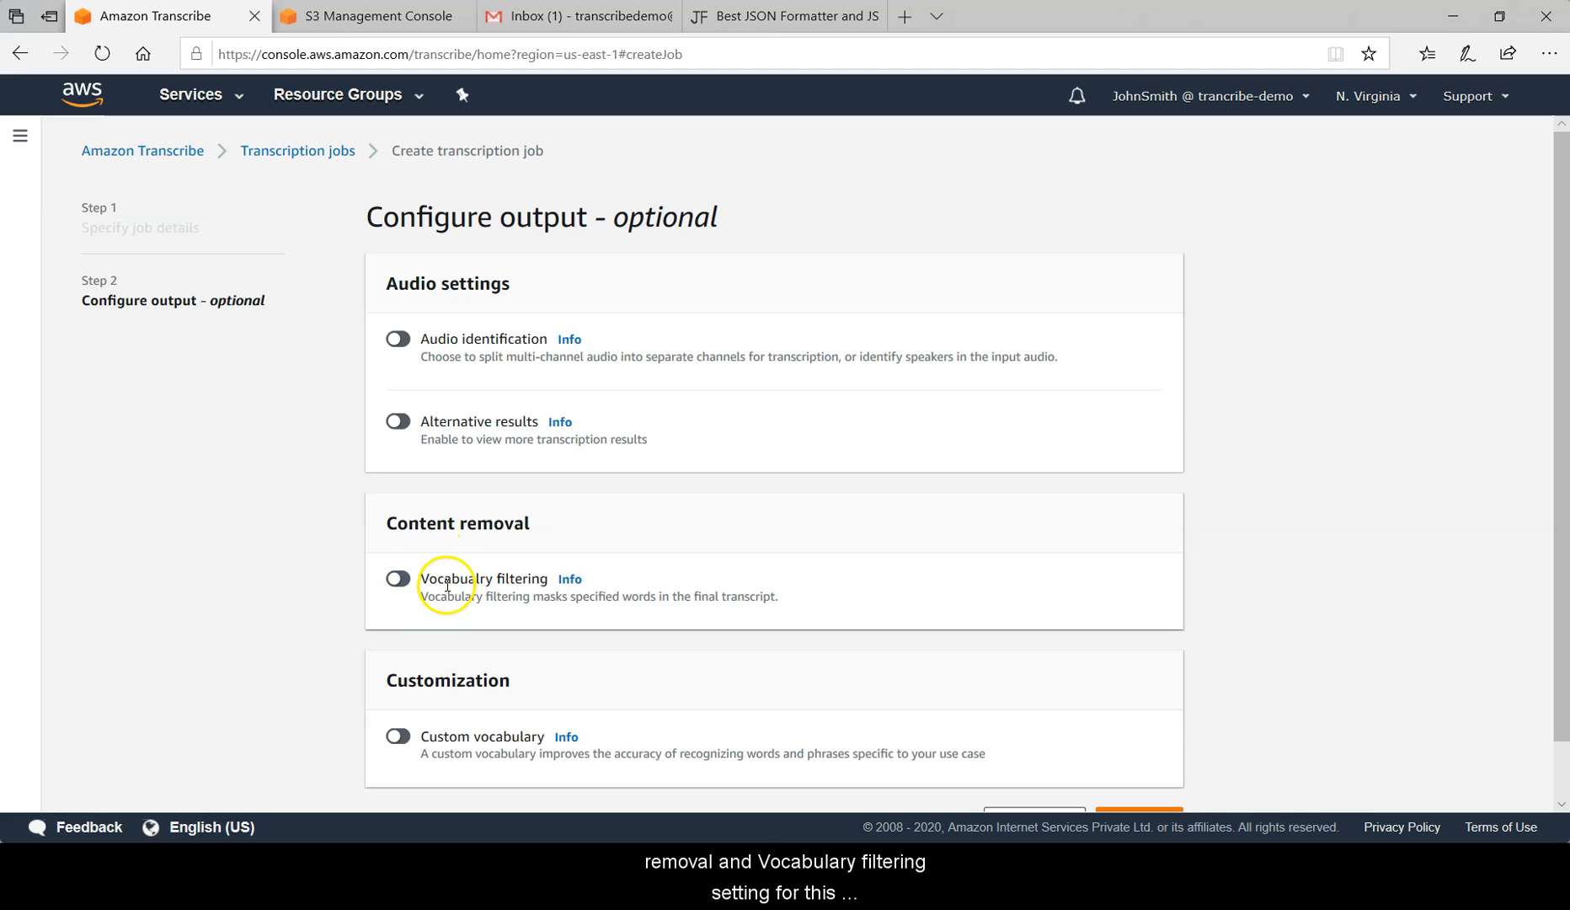
left_click(398, 579)
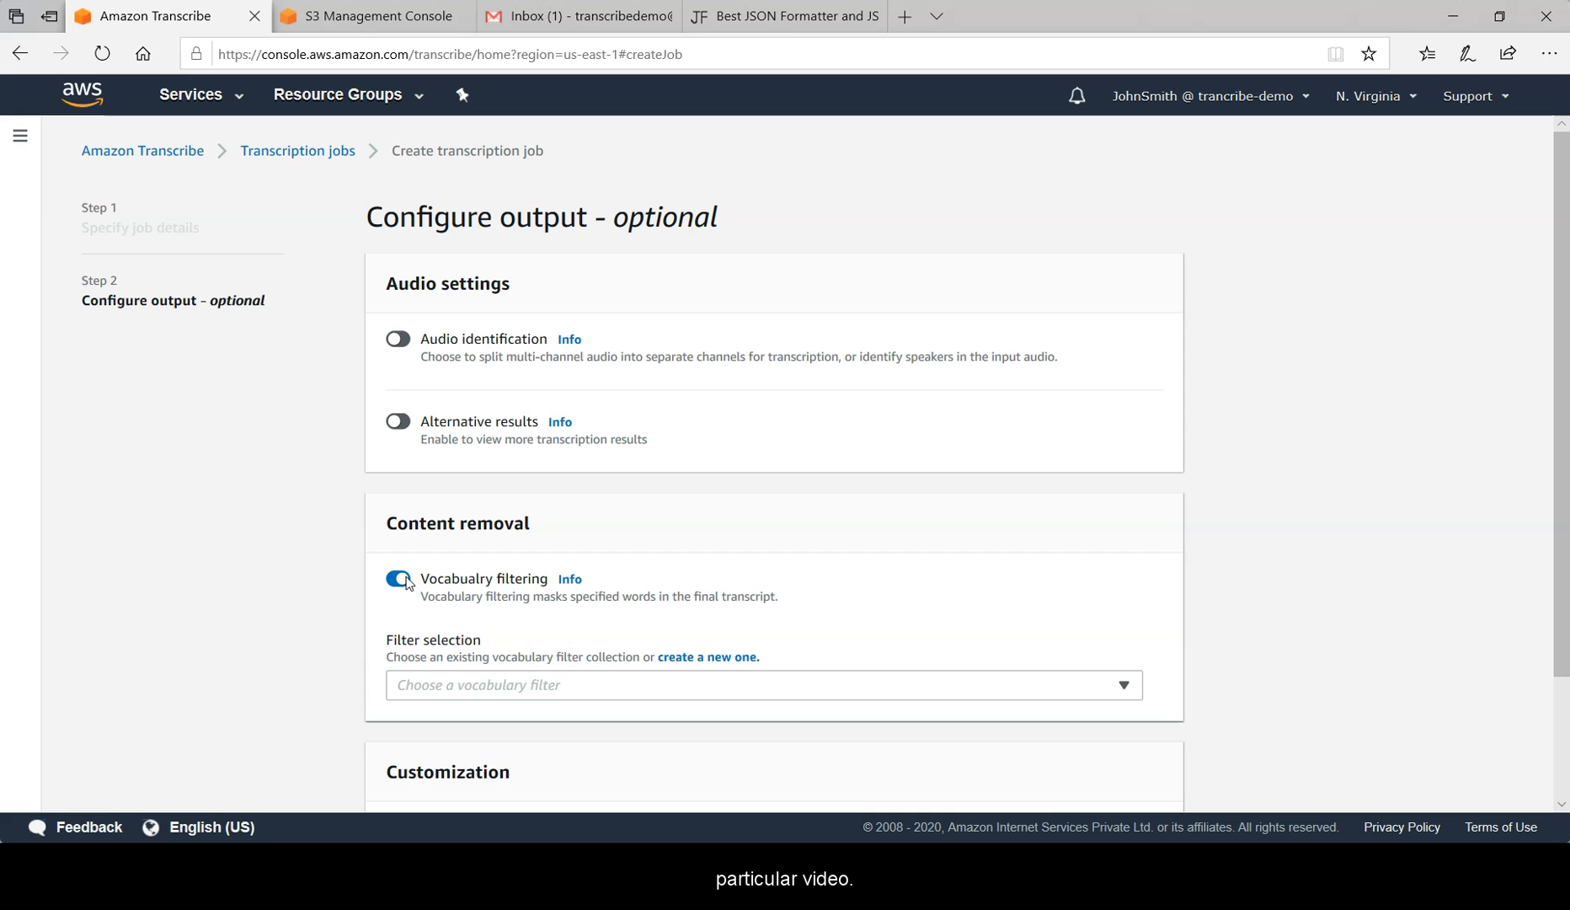
left_click_drag(1562, 515, 1560, 666)
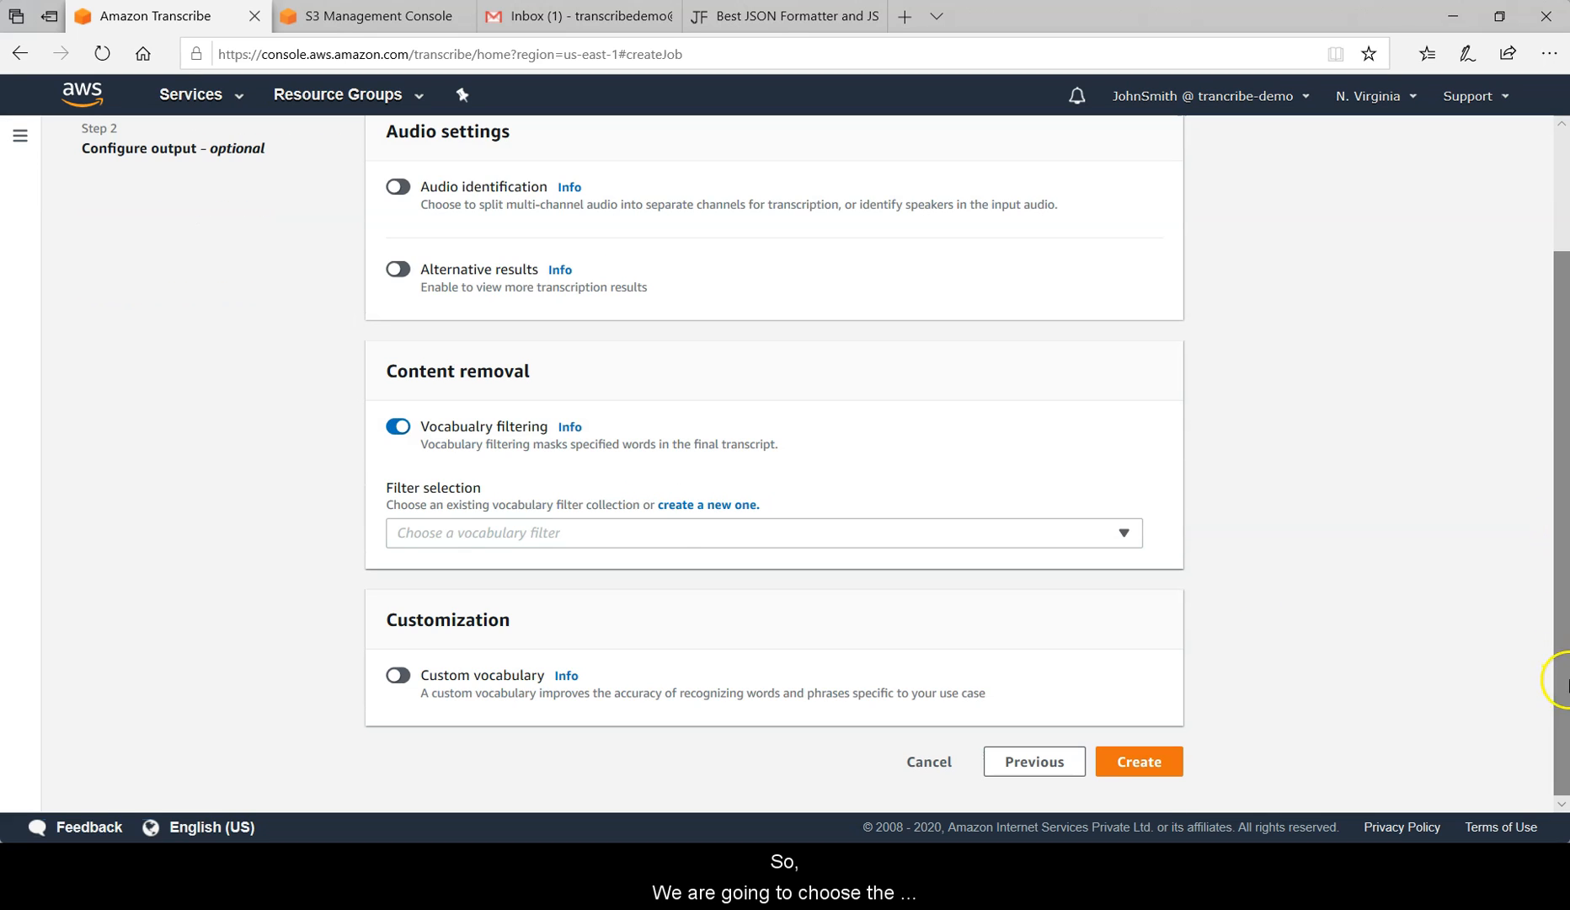
left_click(667, 534)
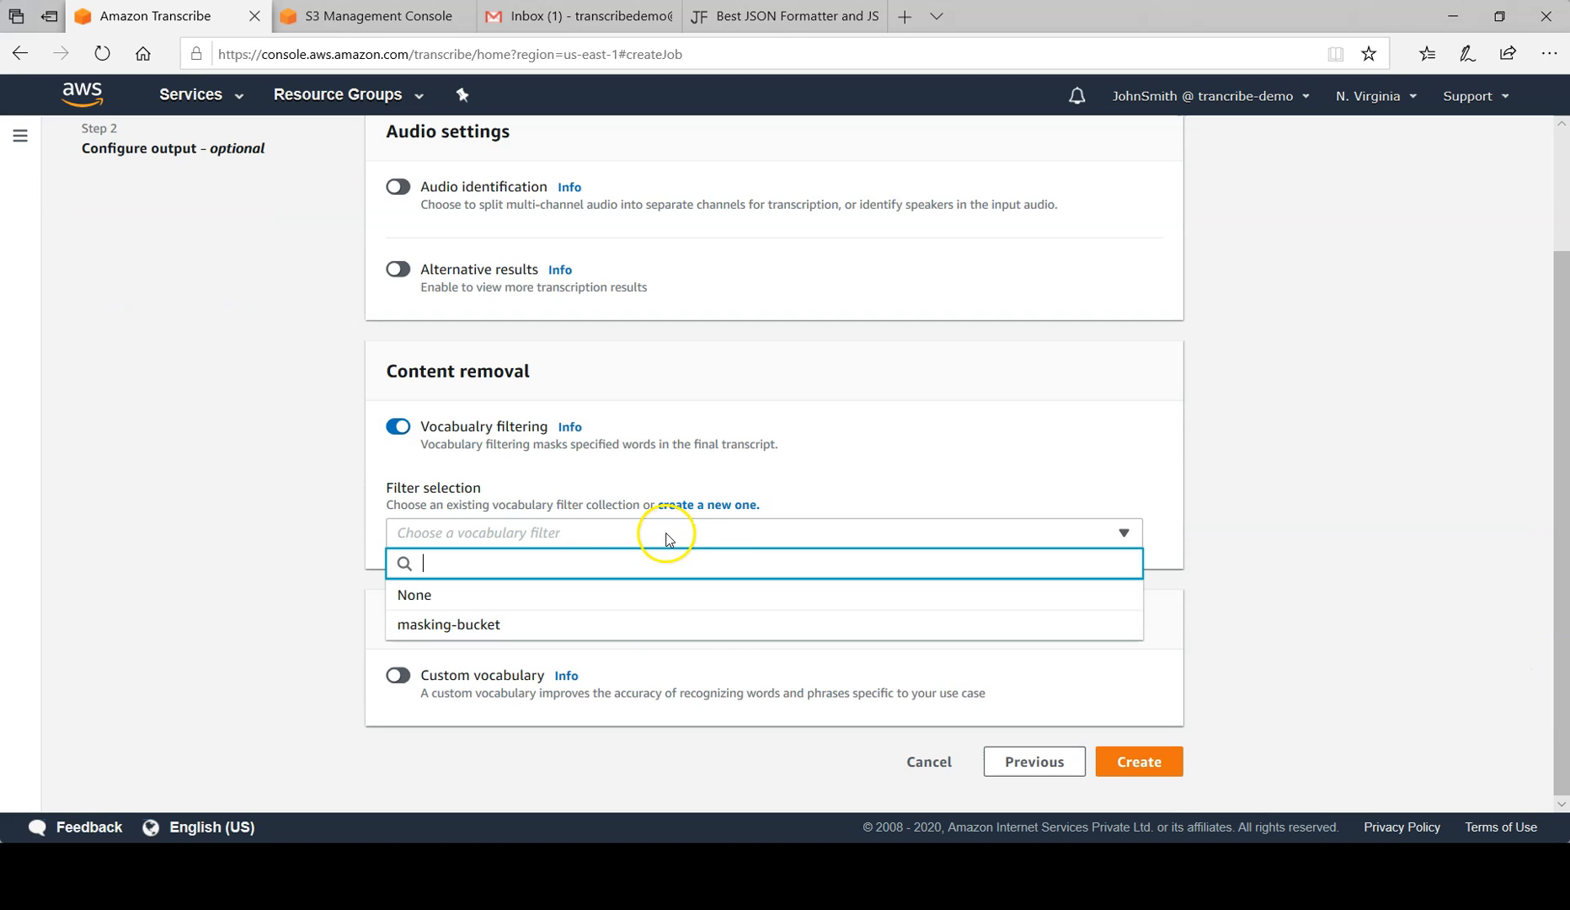
left_click(482, 632)
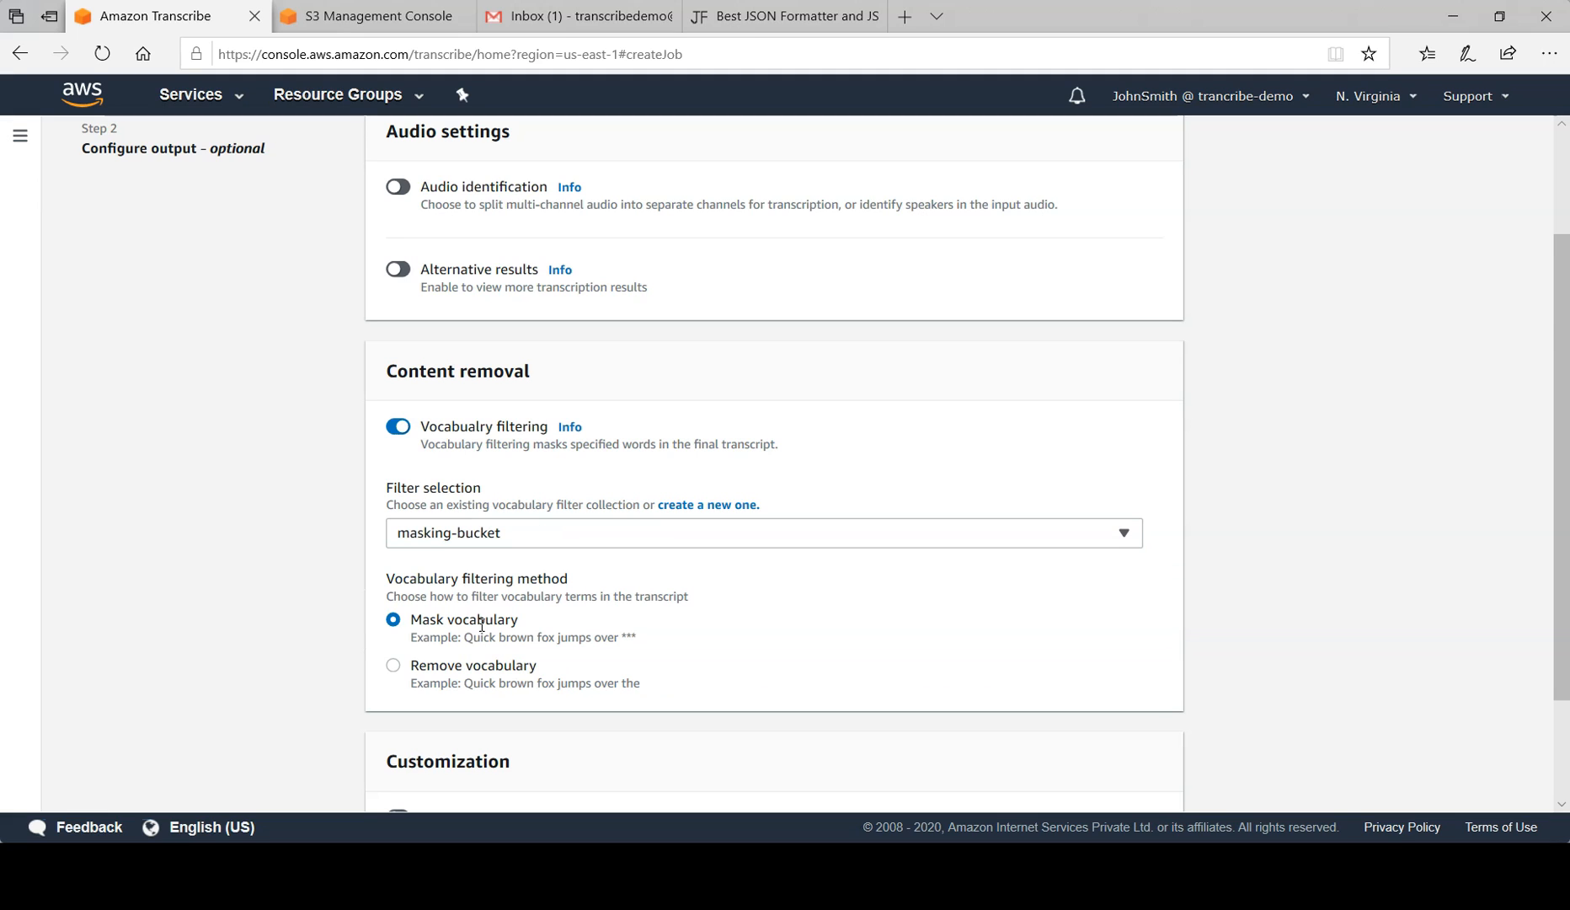
double_click(631, 638)
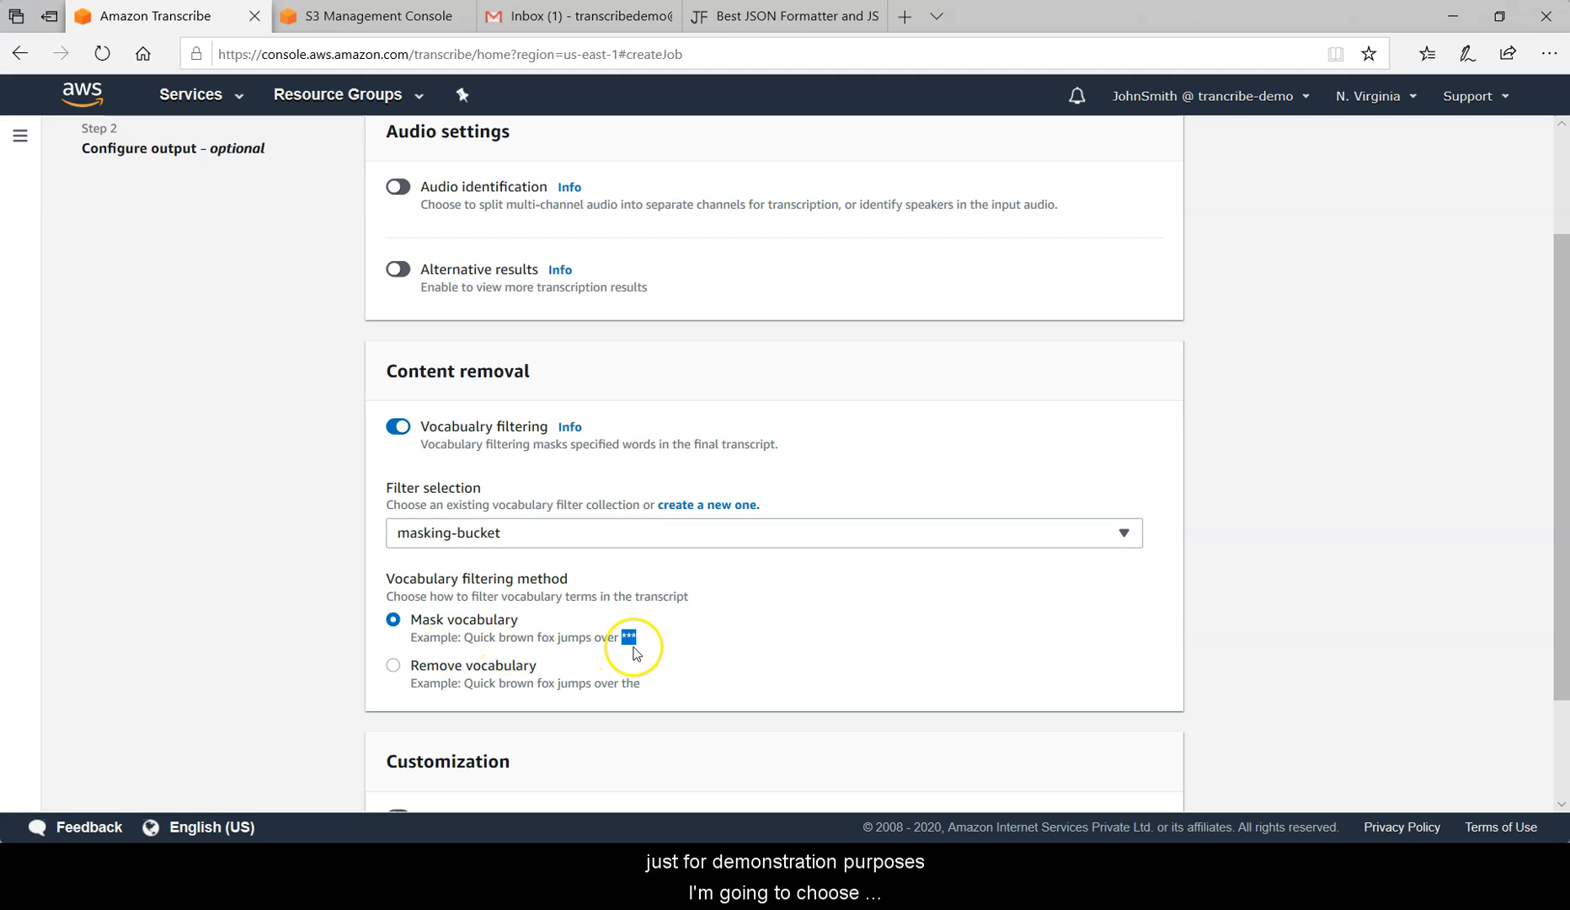
left_click_drag(642, 641, 619, 635)
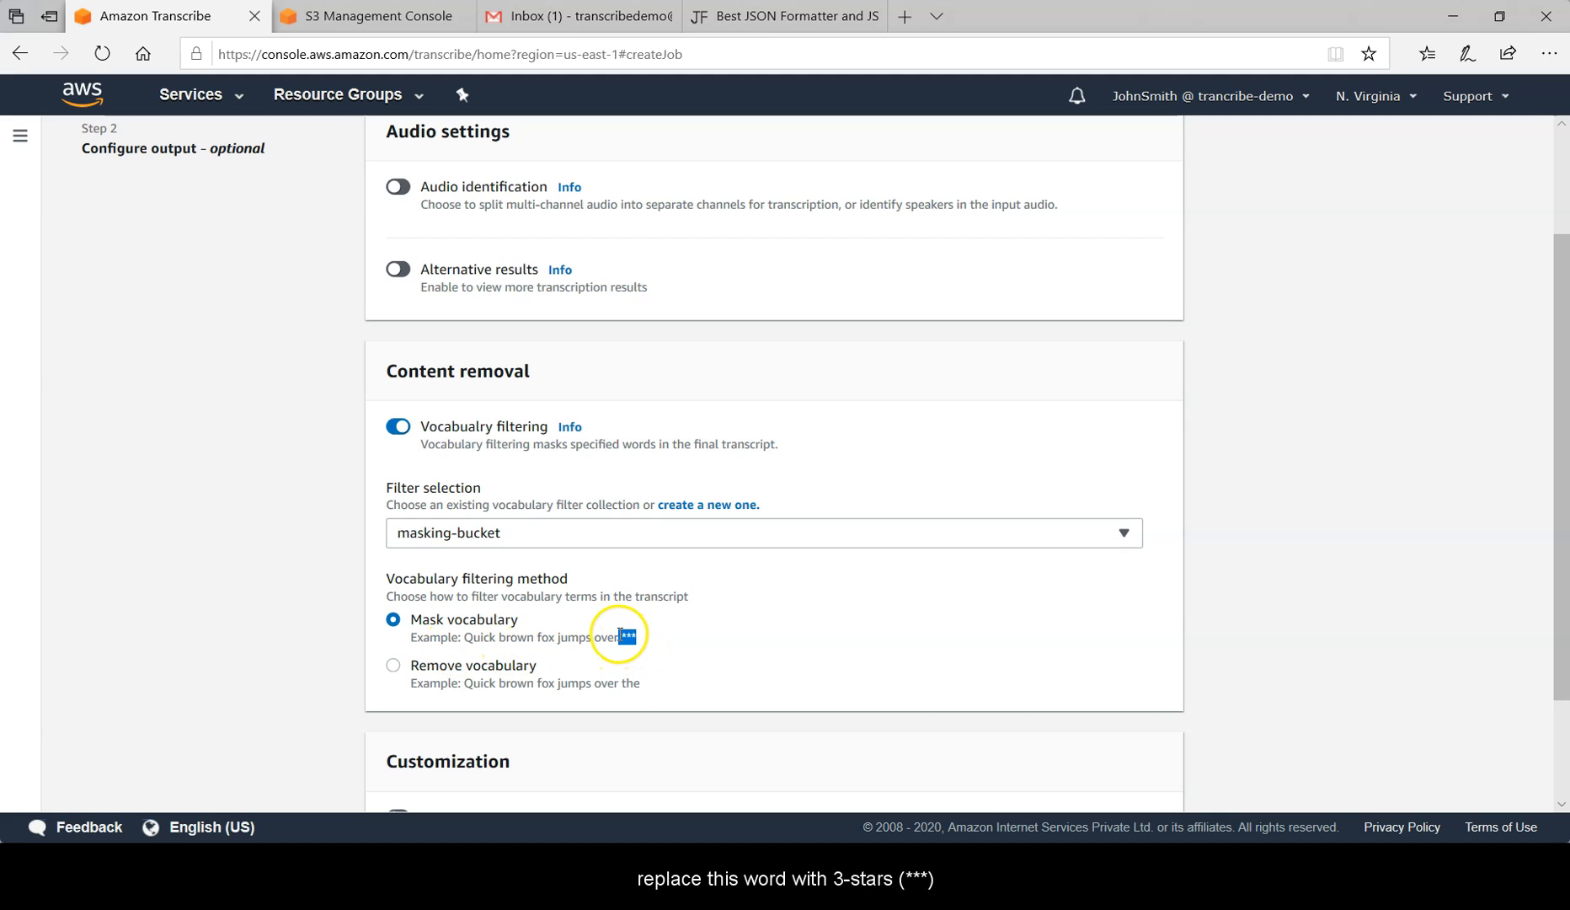
Step: Enable custom vocabulary for the job with CustomVocabTableFormatS3, keep the Mask vocabulary method, and create the job
left_click(681, 646)
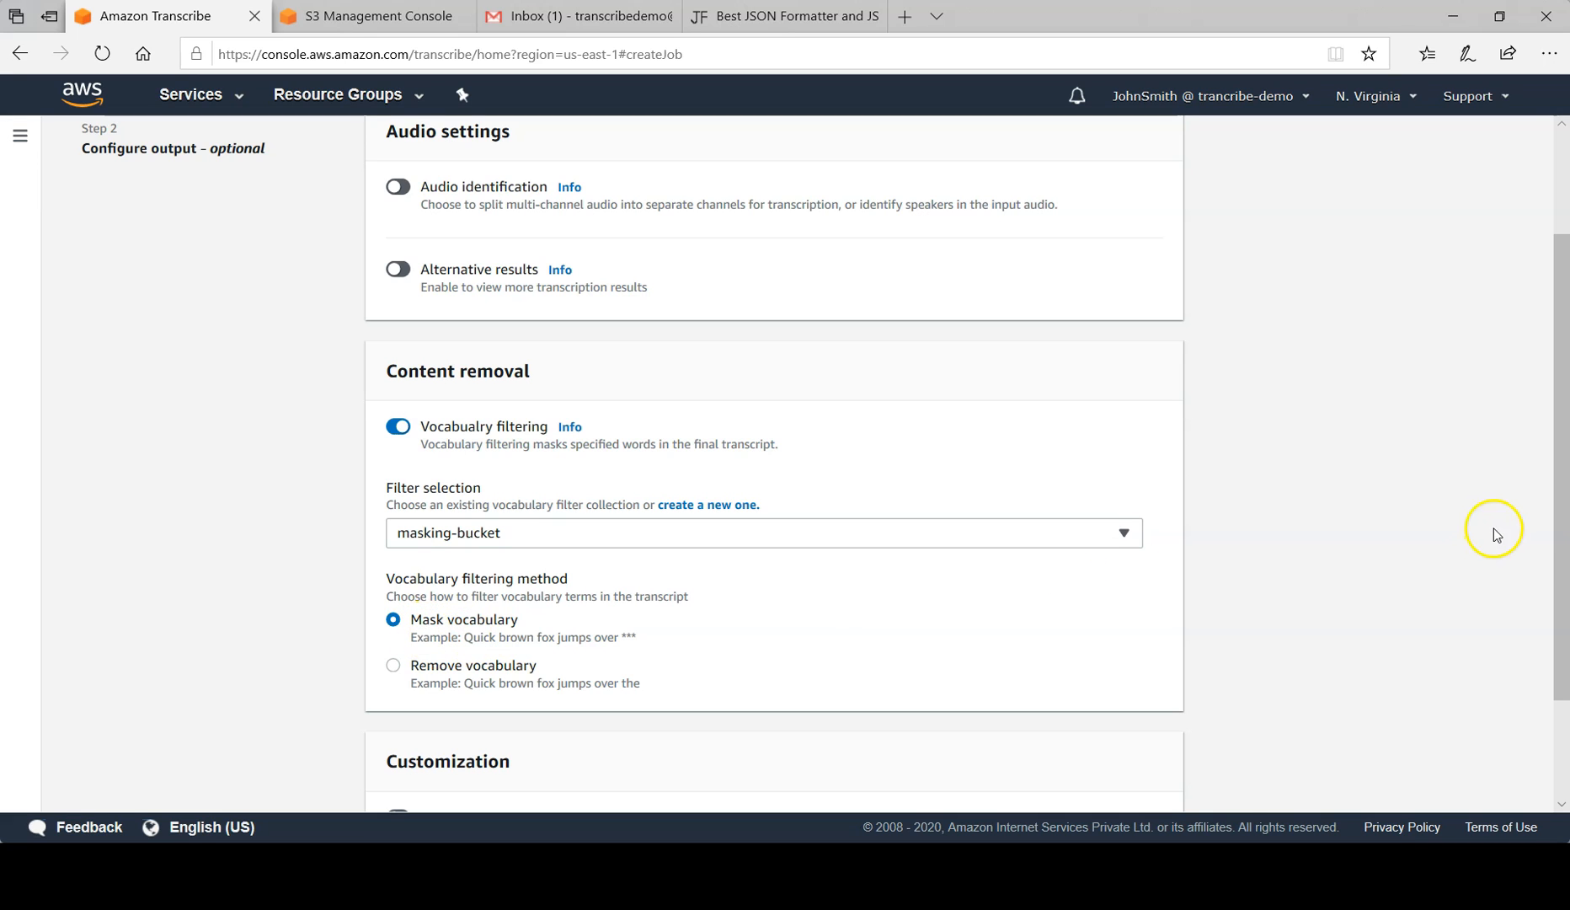
left_click_drag(1559, 533, 1563, 659)
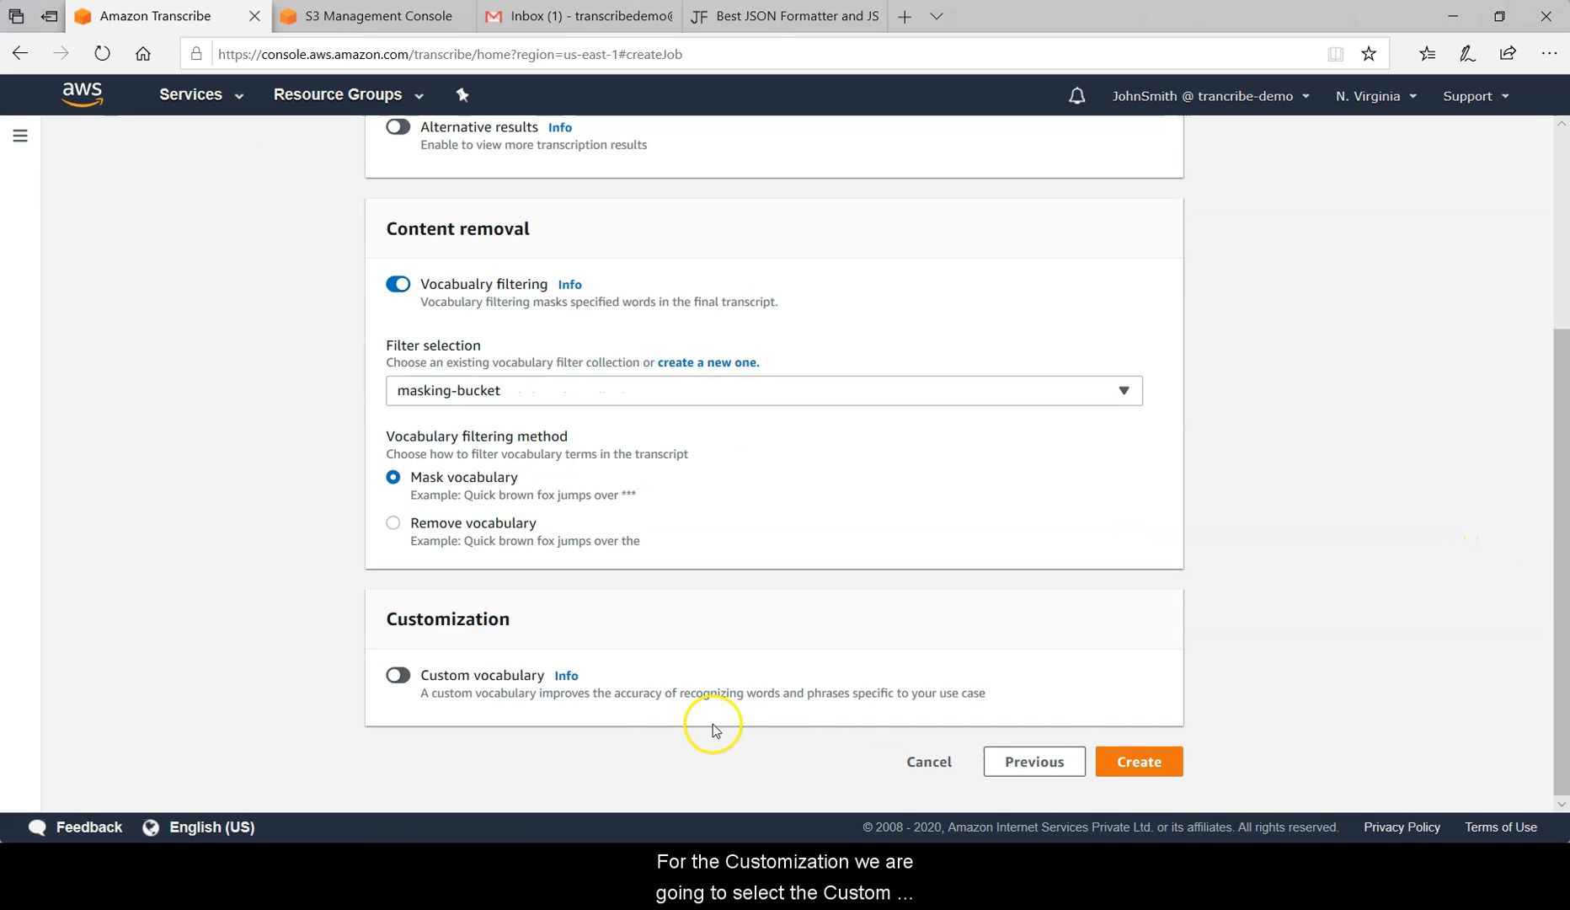
left_click(399, 675)
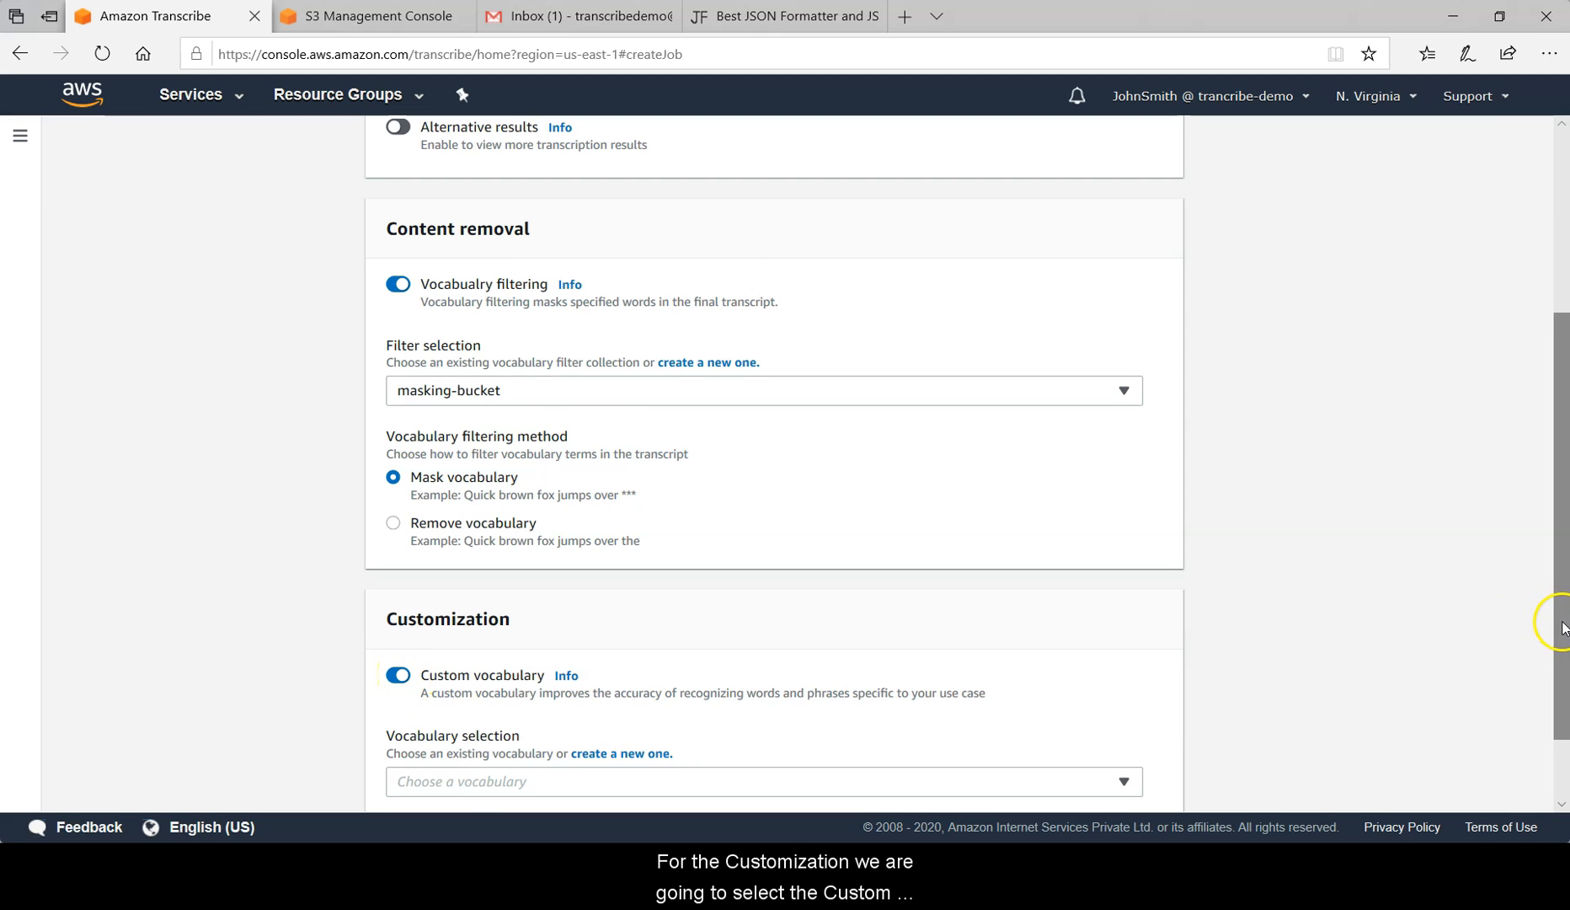
left_click_drag(1554, 624, 1538, 729)
left_click(1020, 690)
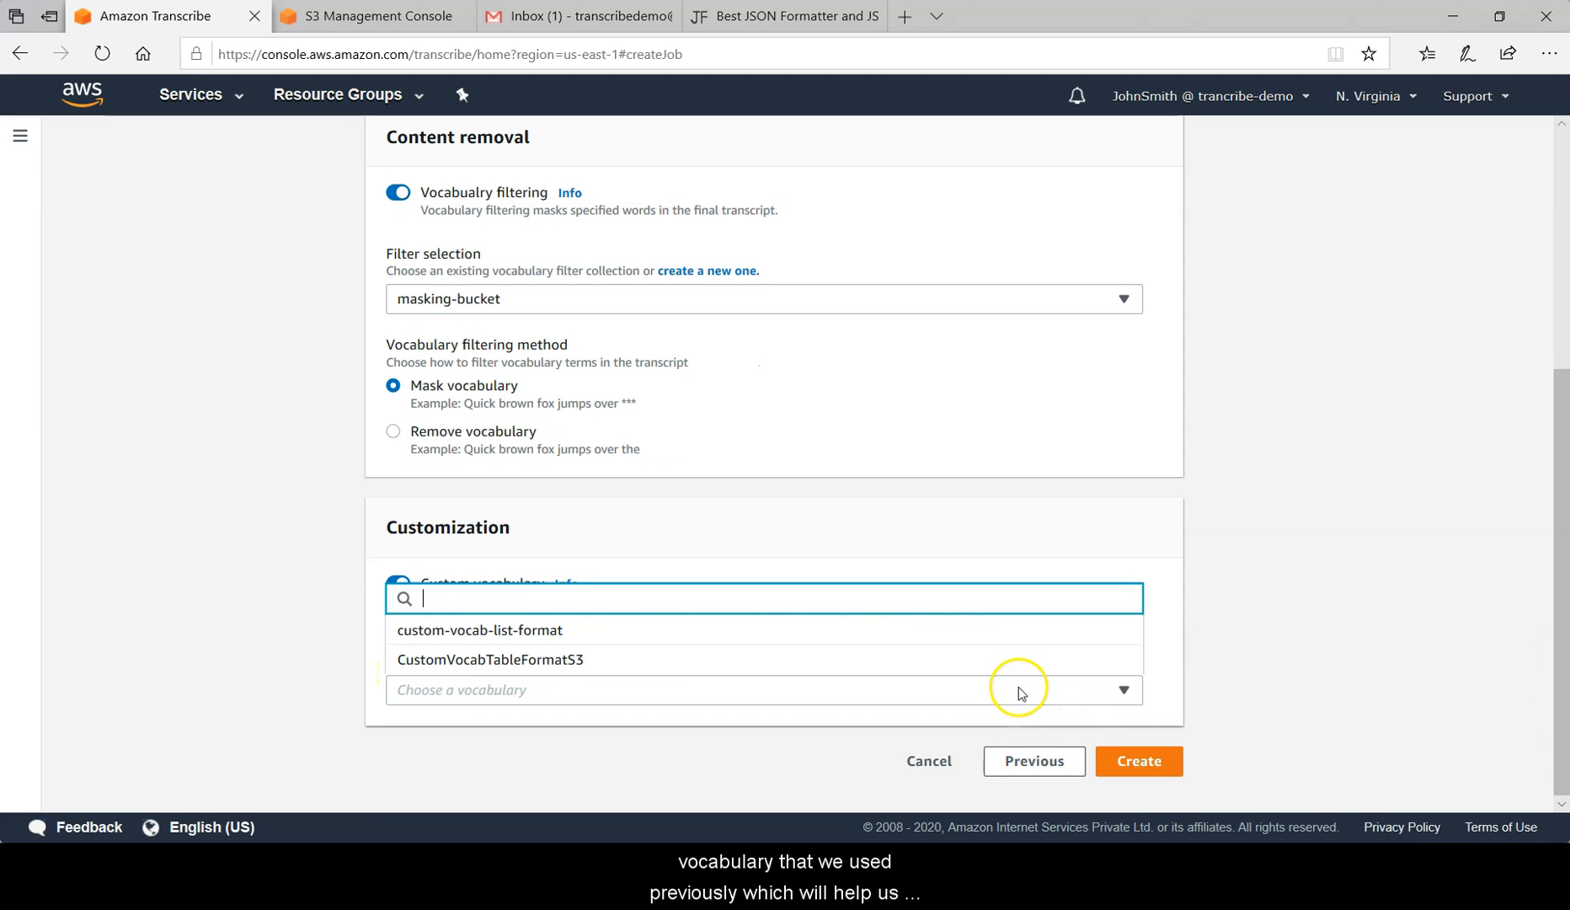
left_click(587, 670)
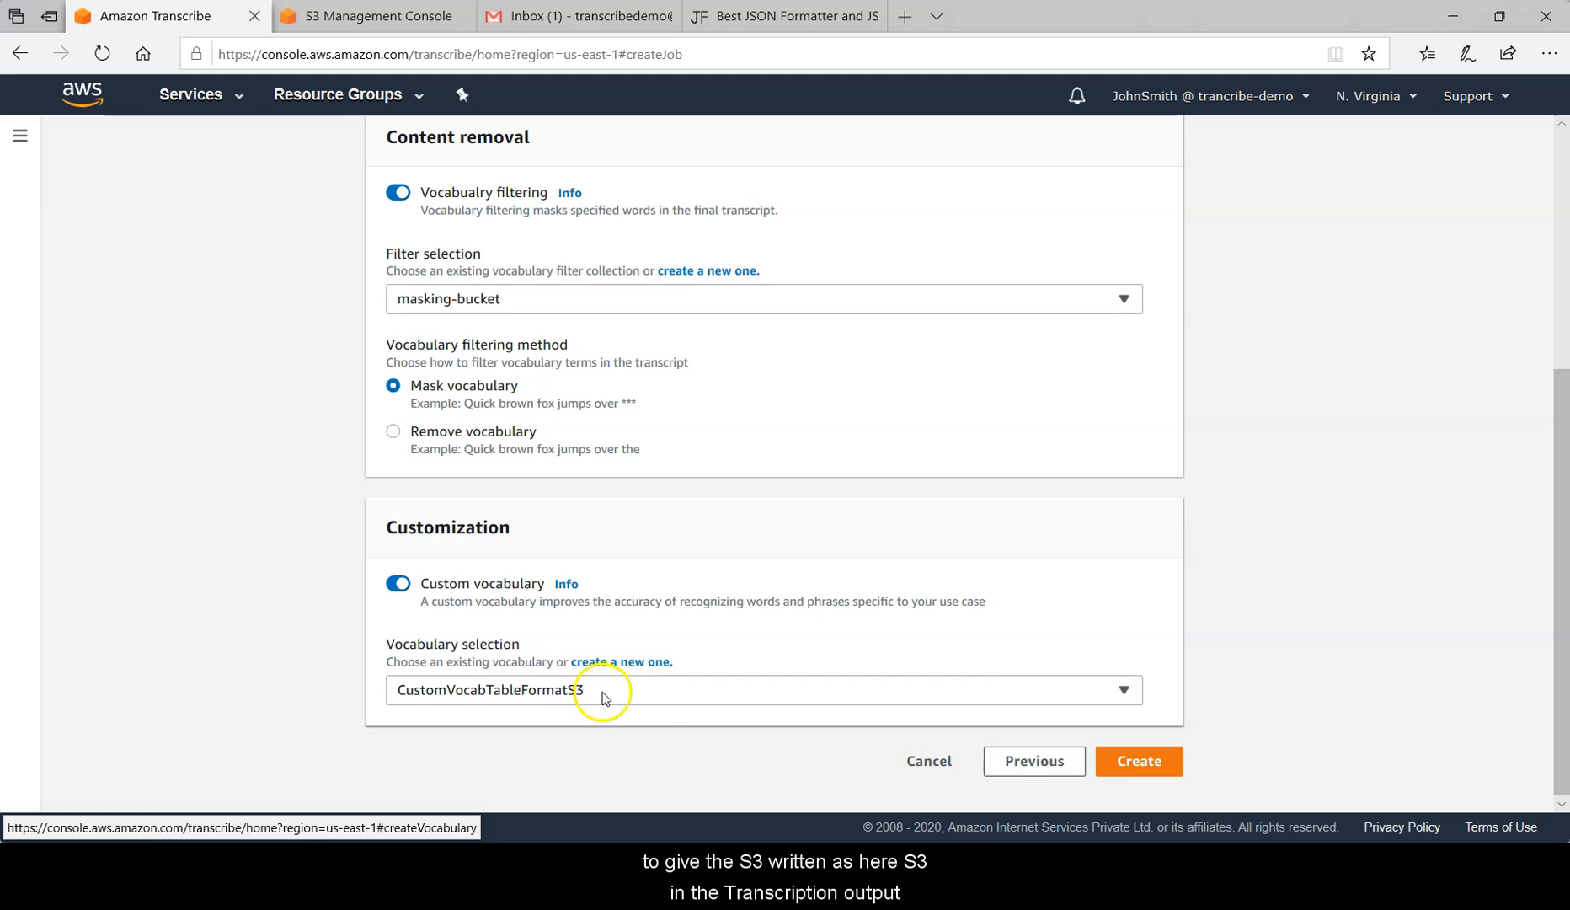
left_click(1139, 762)
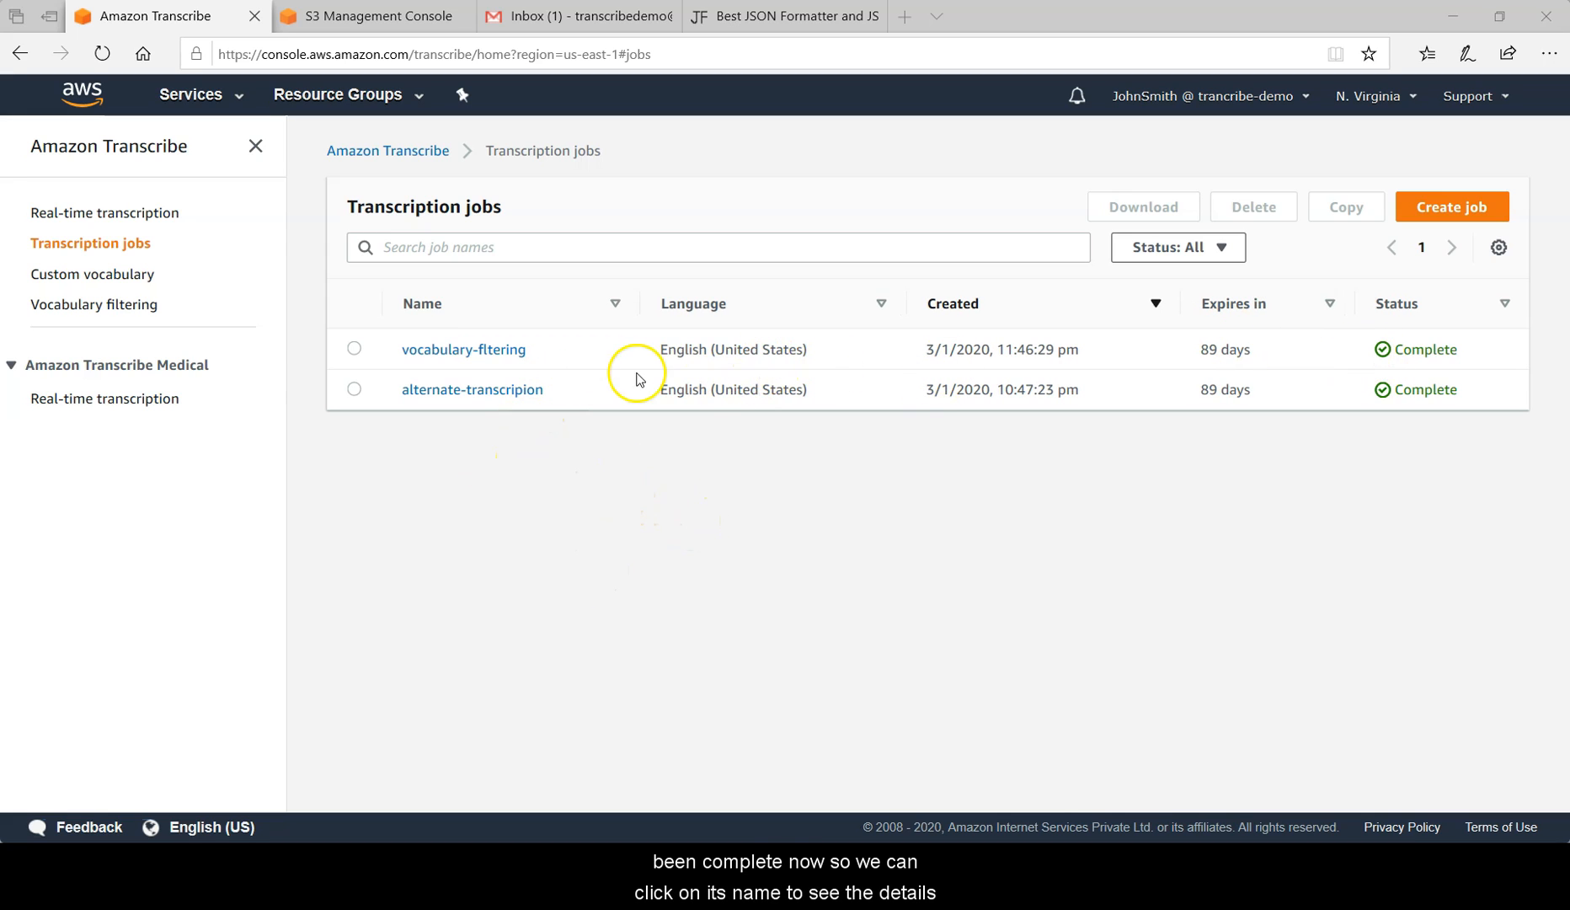
Step: Open the vocabulary-fltering job's details and examine its transcription text for the places where the word "bucket" is masked
left_click(451, 351)
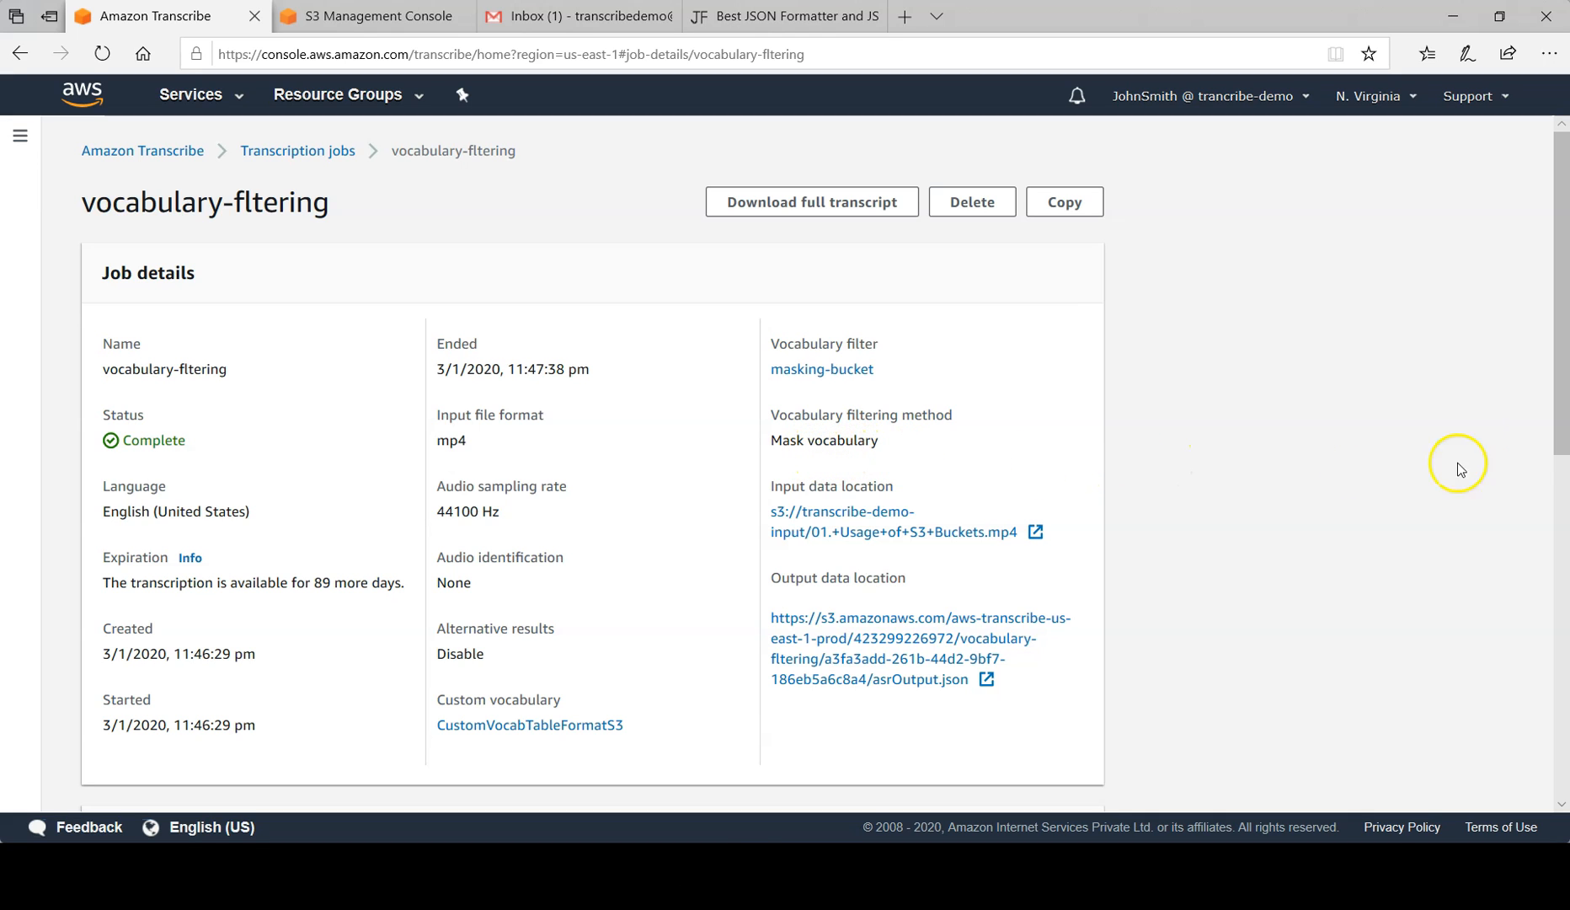
left_click_drag(1558, 365, 1559, 774)
left_click_drag(1564, 612, 1567, 663)
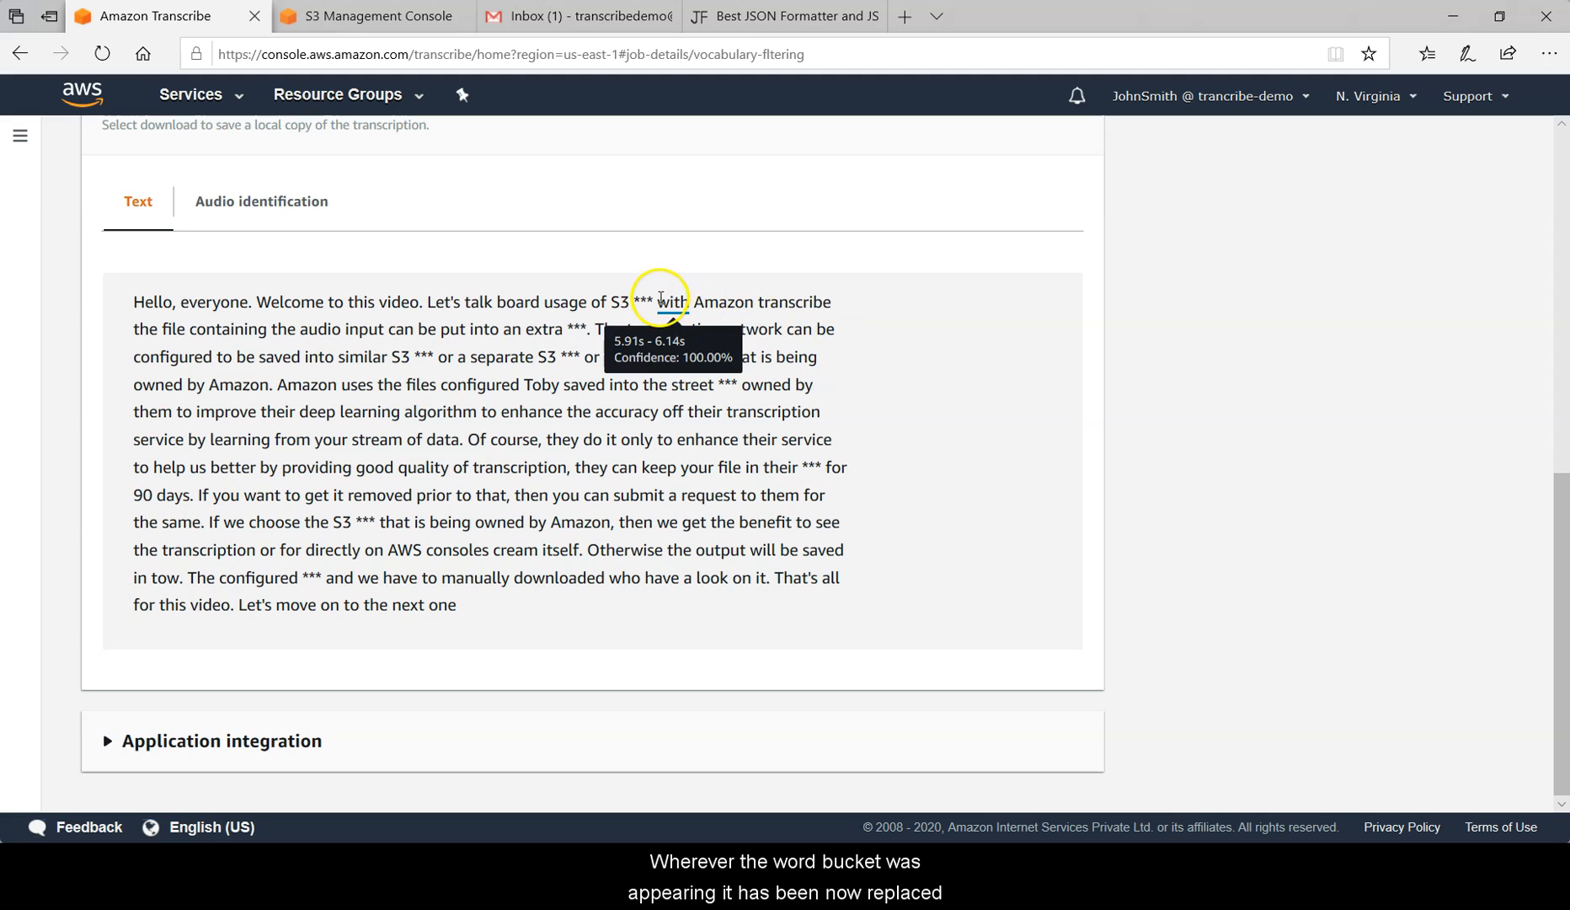
left_click_drag(654, 299, 634, 300)
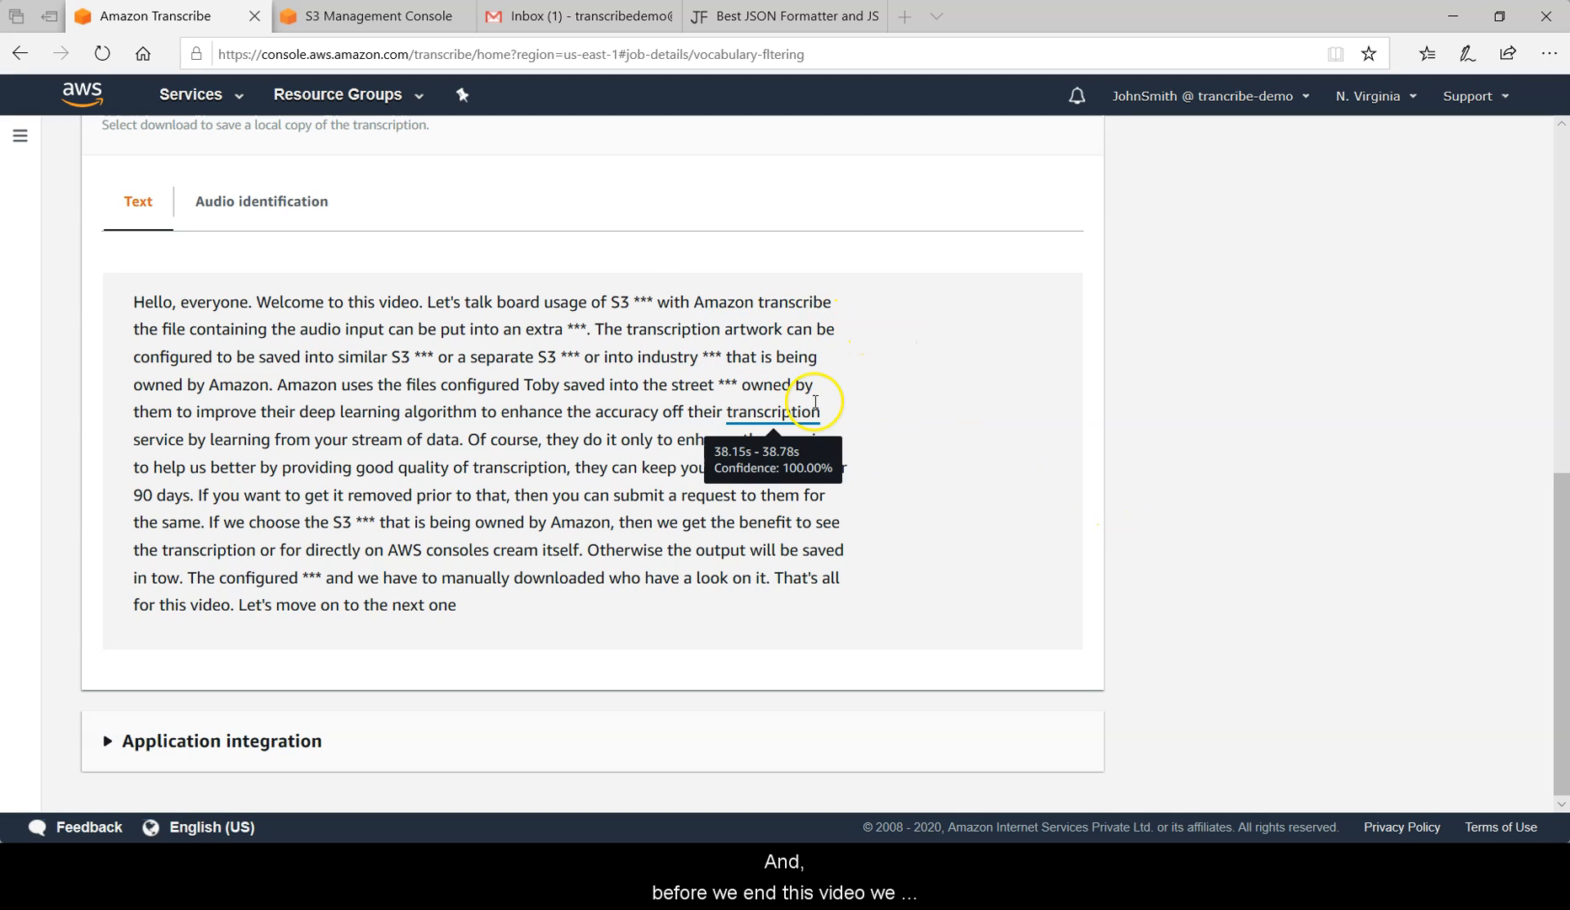
Step: Switch to the Gmail inbox and open the newest AWS Notification Message to check the transcription job's status alert
left_click(546, 19)
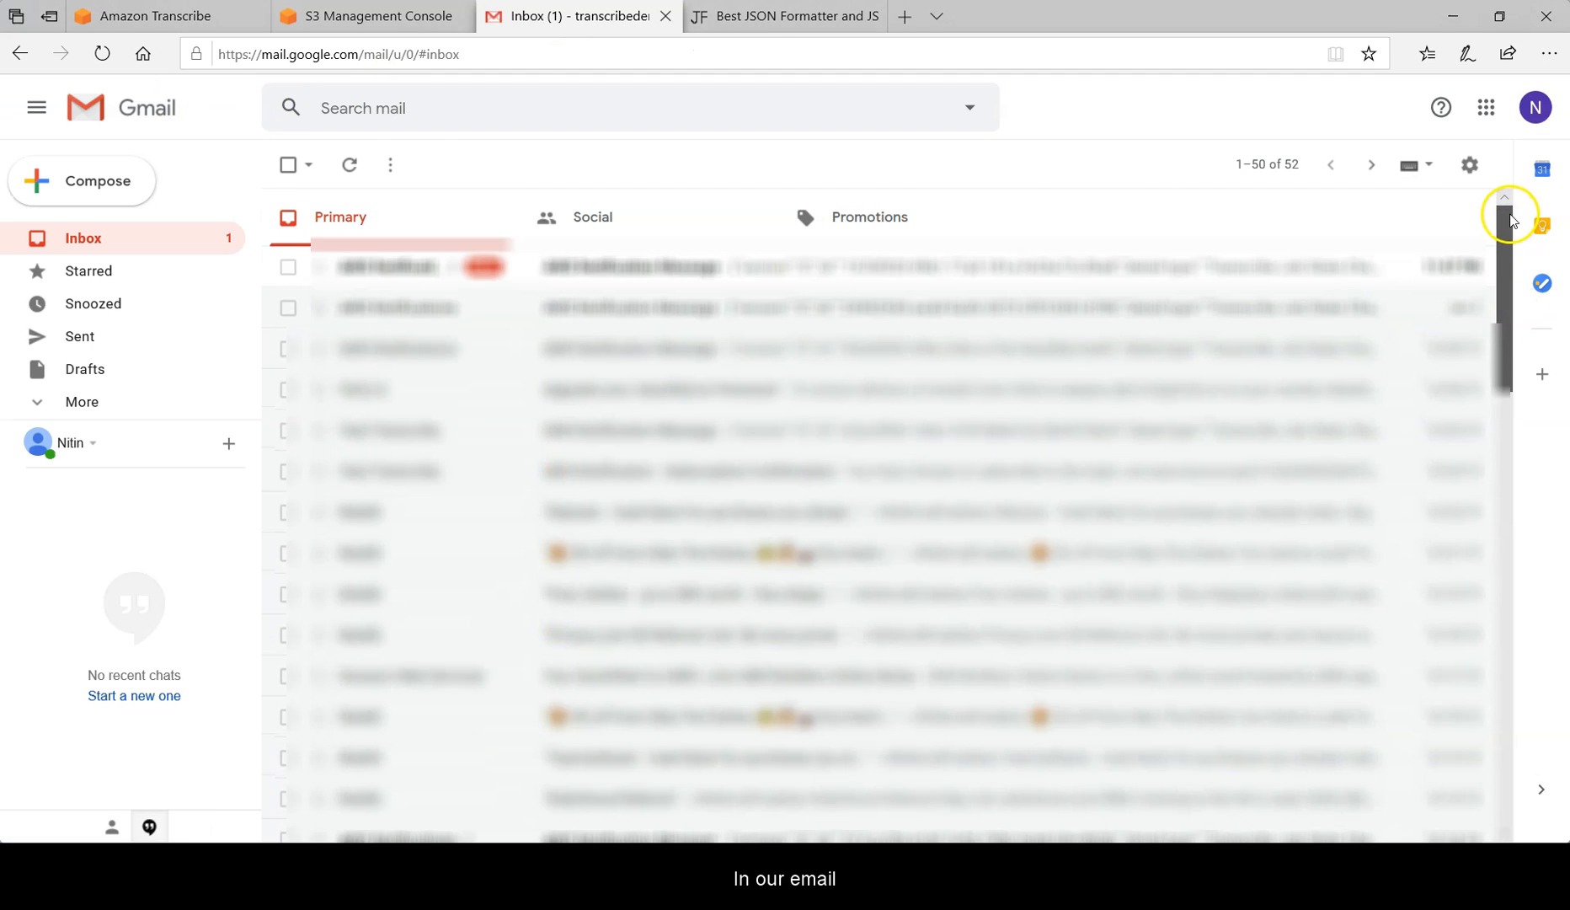
left_click(759, 266)
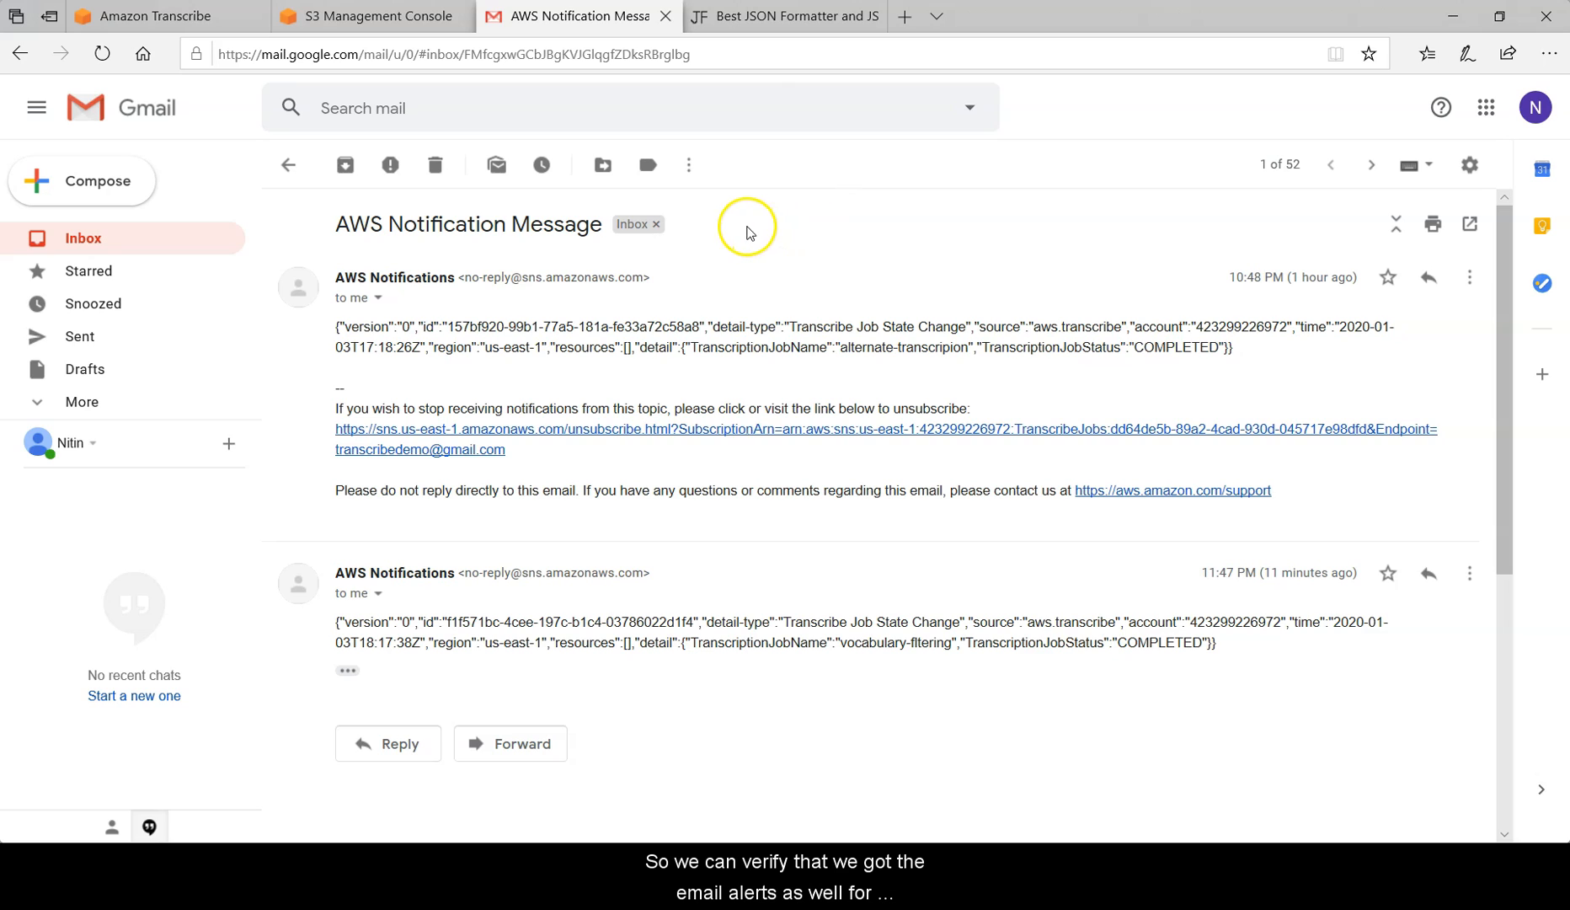